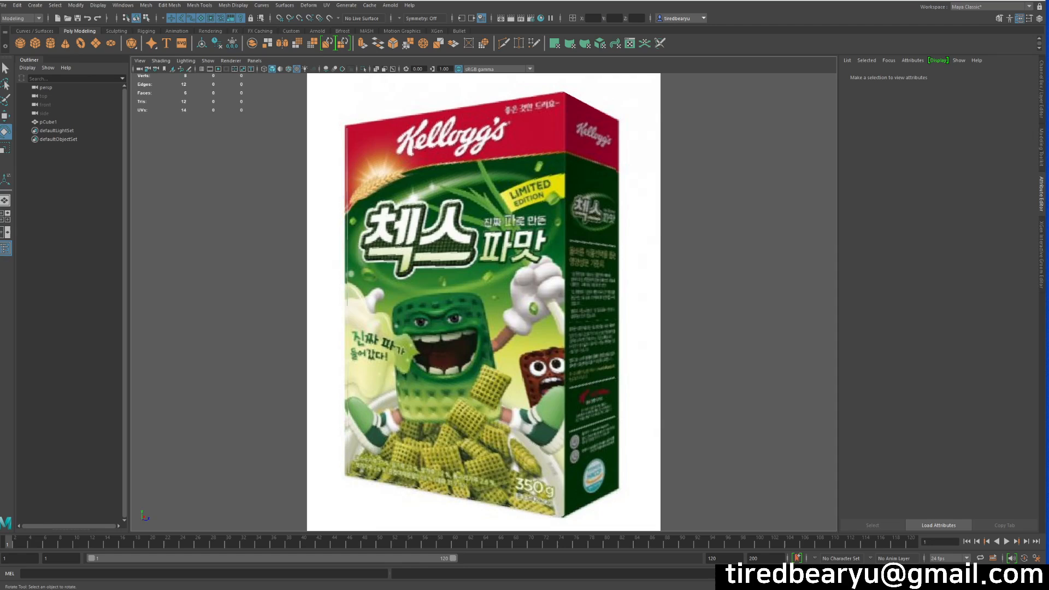
# Move and rotate the textured box away from the reference image, undoing the last rotation
pyautogui.press('w')
pyautogui.click(494, 267)
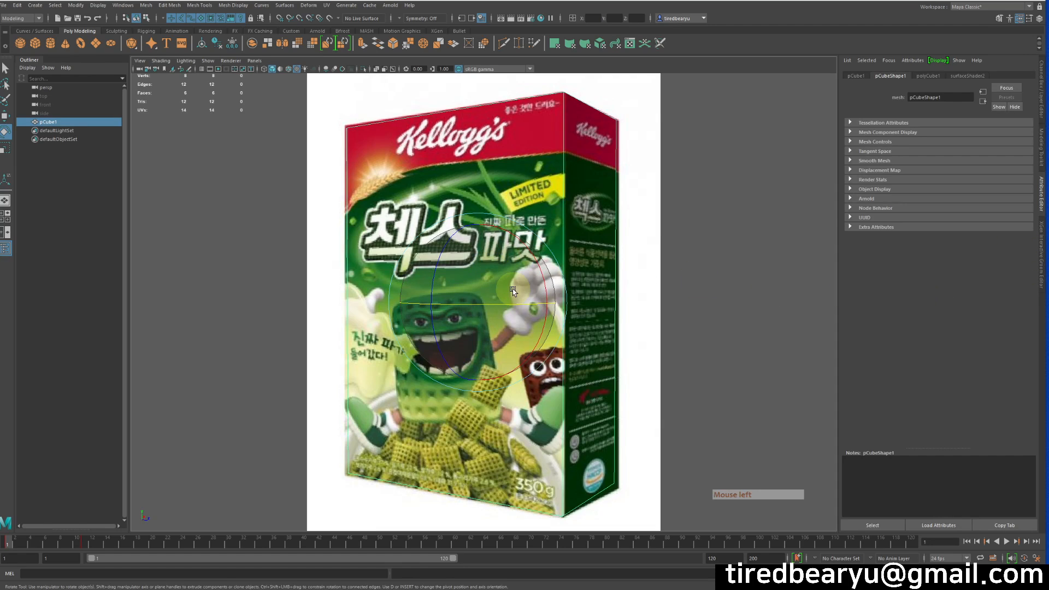
pyautogui.moveTo(551, 303); pyautogui.dragTo(328, 372)
pyautogui.press('e')
pyautogui.hotkey('ctrl', 'z')
pyautogui.click(352, 288)
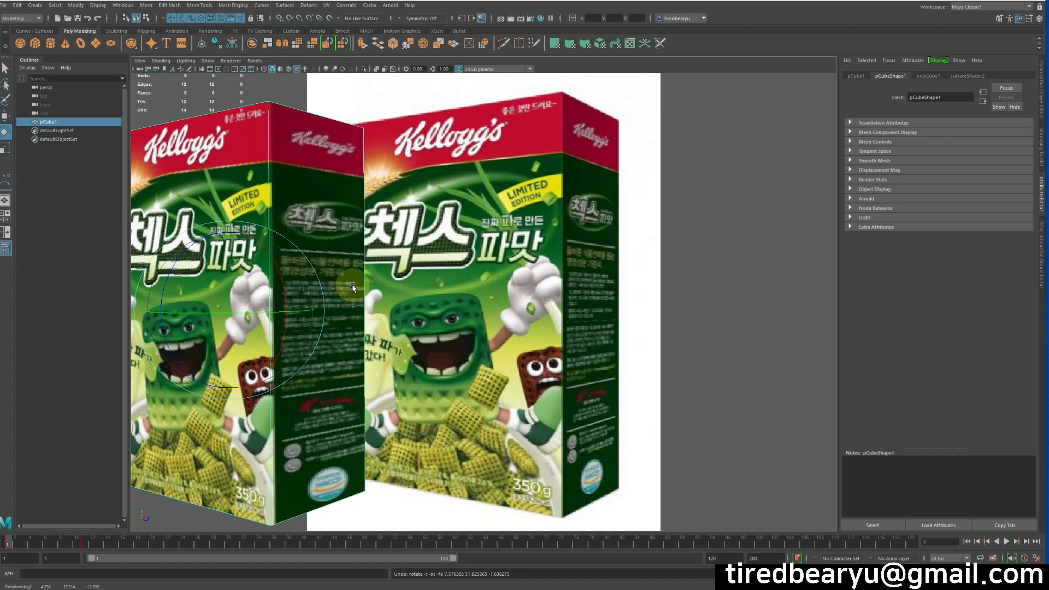
# Start a new scene without saving the changes to the current one
pyautogui.hotkey('ctrl', 'n')
pyautogui.press('Tab')
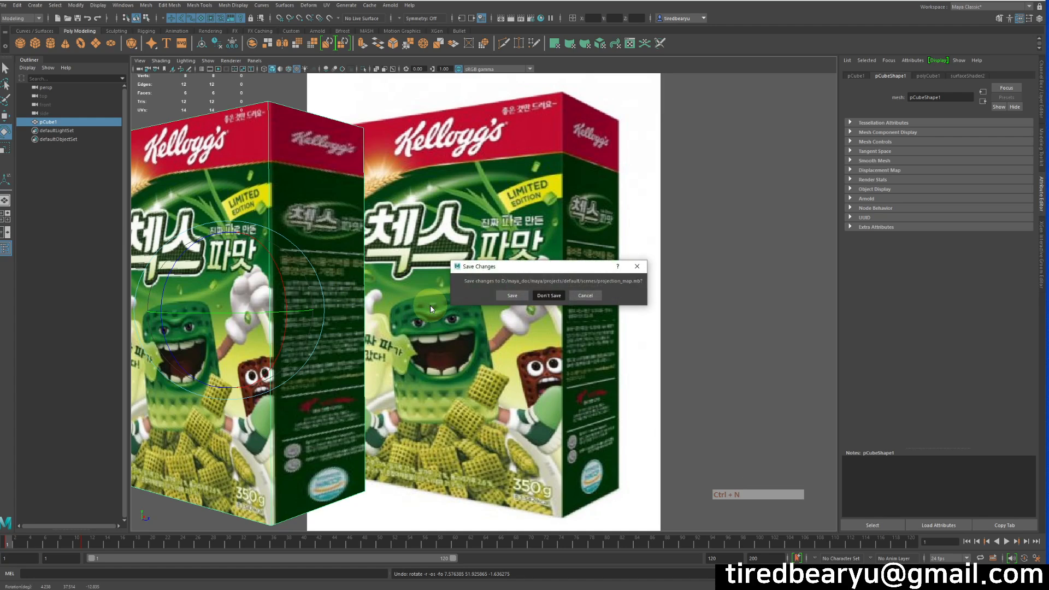
pyautogui.press('space')
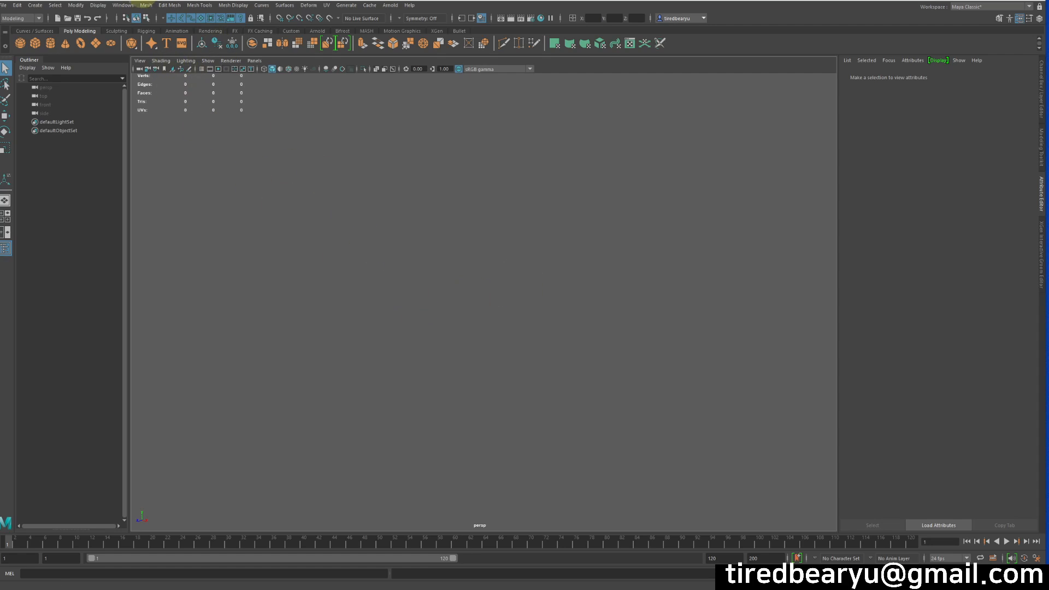
# Create a camera and look through it in the viewport
pyautogui.click(35, 5)
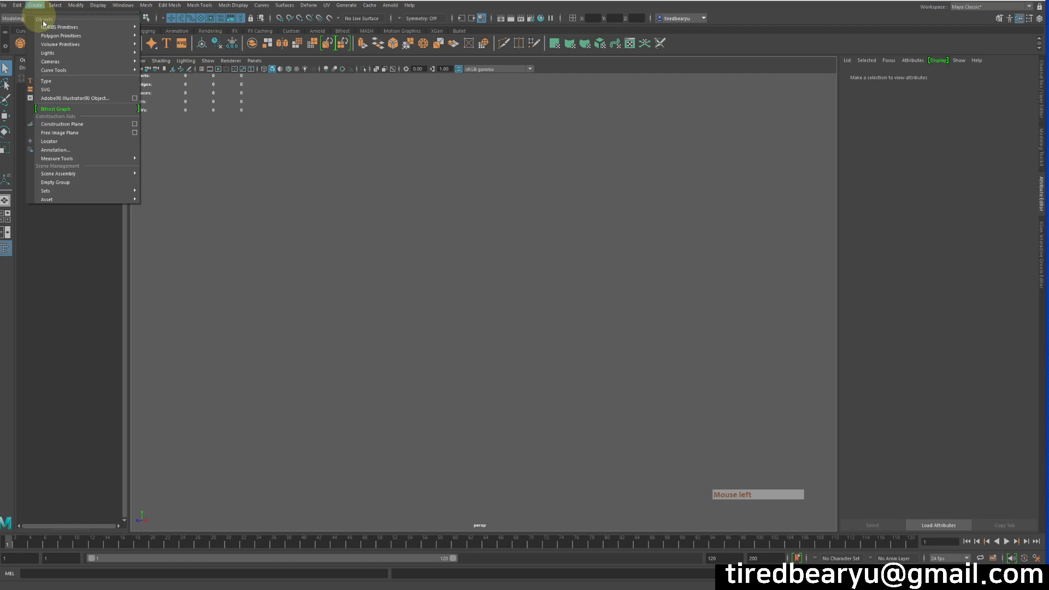
pyautogui.moveTo(66, 61)
pyautogui.click(175, 63)
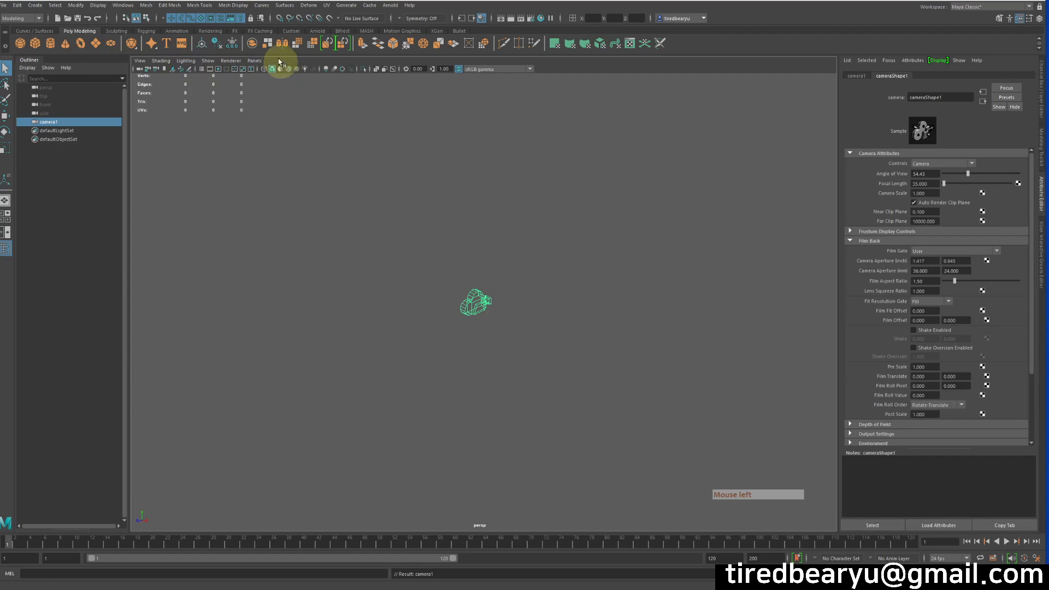
pyautogui.click(255, 61)
pyautogui.moveTo(322, 67)
pyautogui.click(363, 65)
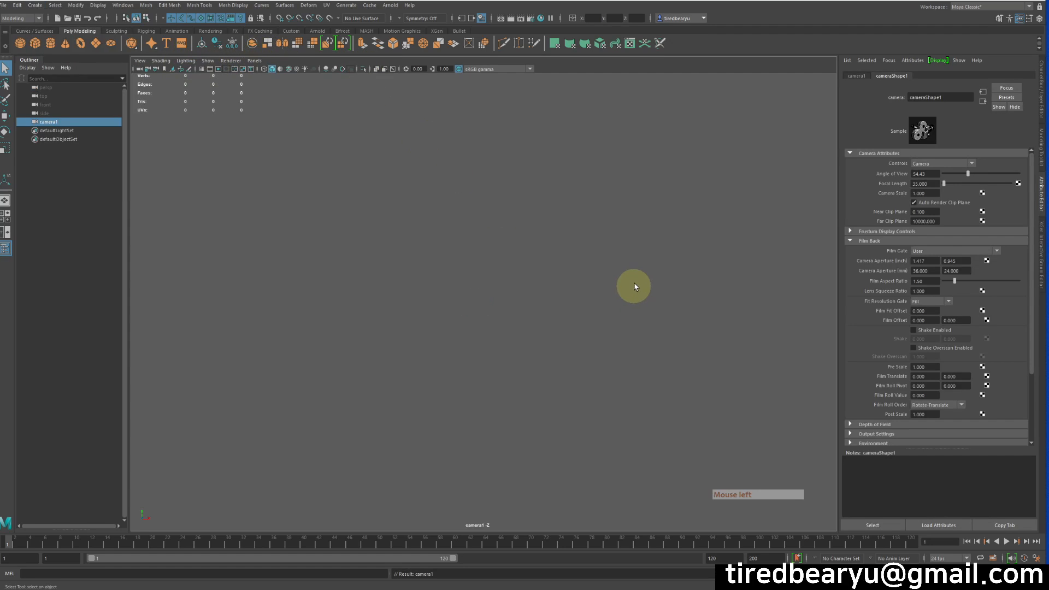
pyautogui.keyDown('alt'); pyautogui.moveTo(570, 310); pyautogui.dragTo(509, 285, button='right'); pyautogui.keyUp('alt')
pyautogui.keyDown('alt'); pyautogui.moveTo(509, 284); pyautogui.dragTo(480, 293); pyautogui.keyUp('alt')
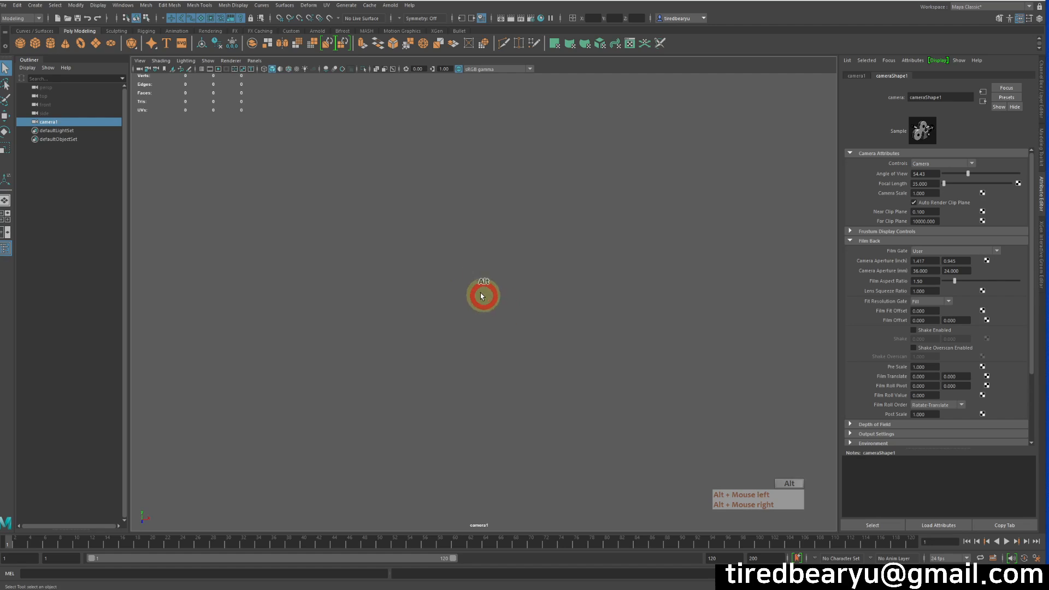
# Import papa.jpg from the sourceimages folder as an image plane for the new camera
pyautogui.click(140, 61)
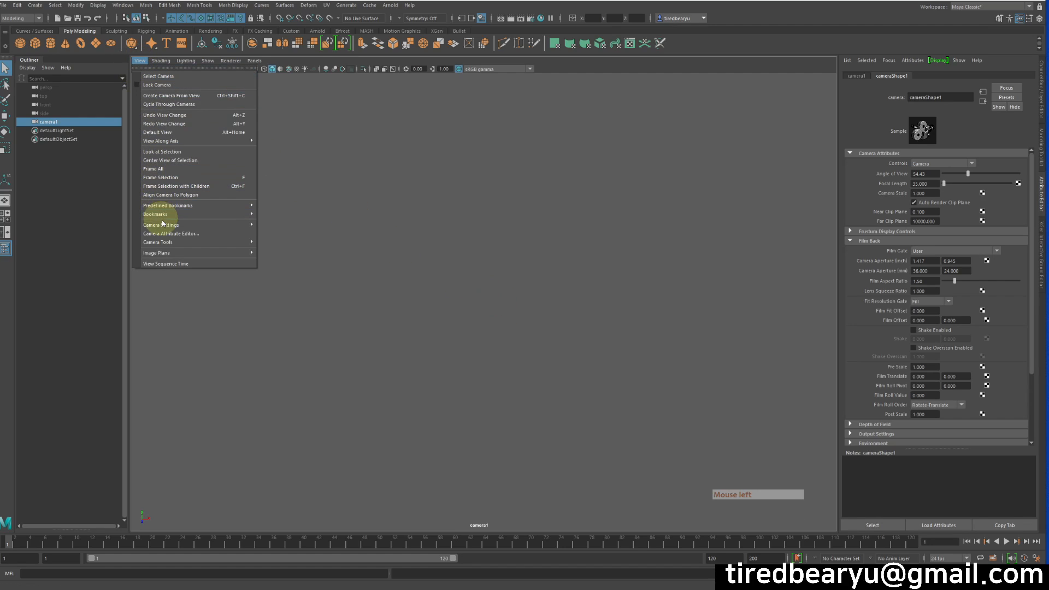
pyautogui.moveTo(167, 229)
pyautogui.moveTo(164, 253)
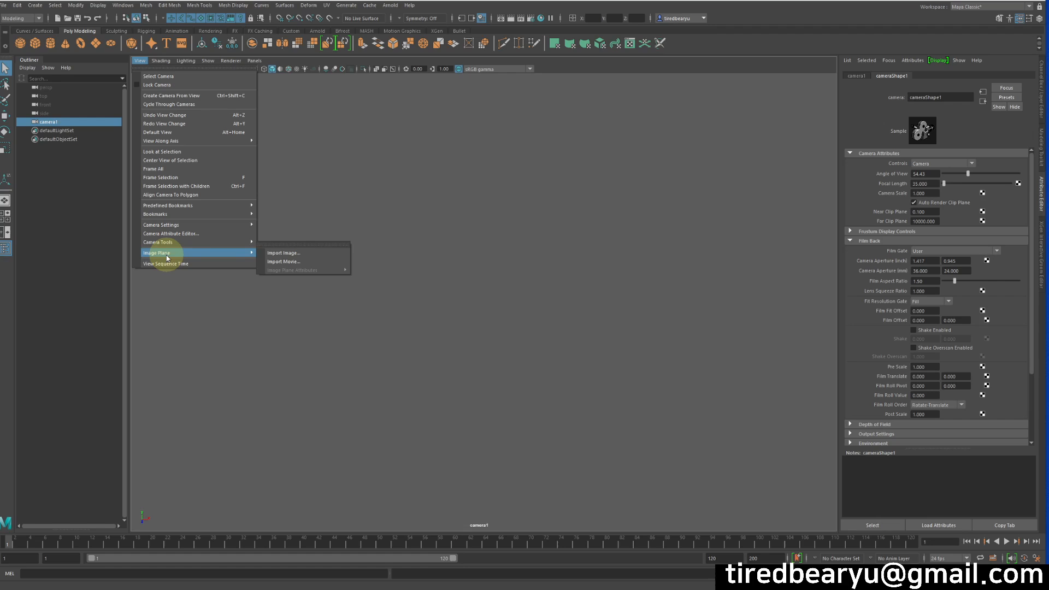
pyautogui.click(284, 253)
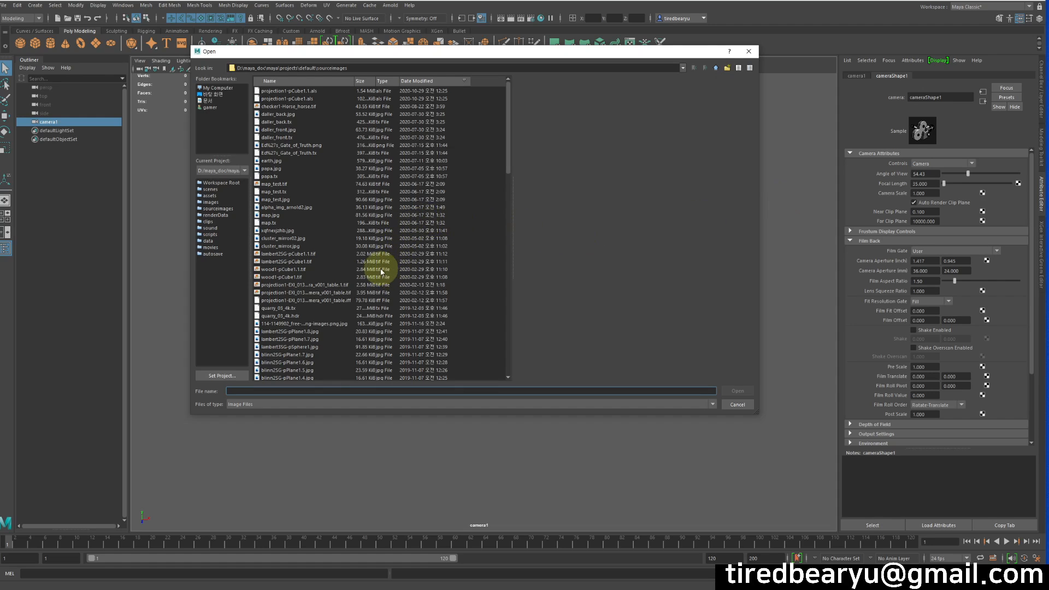
pyautogui.click(281, 167)
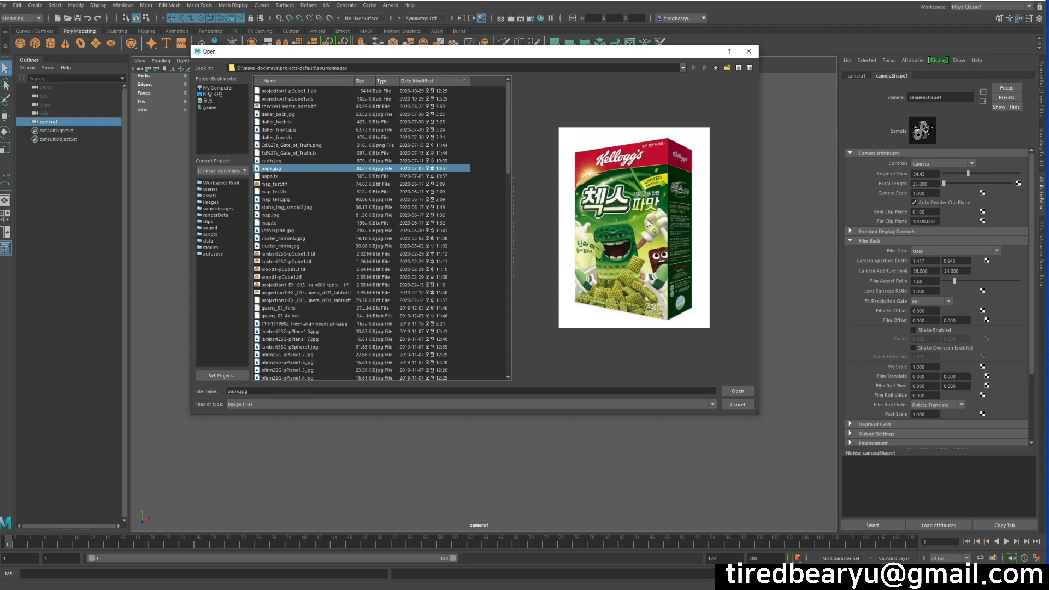
pyautogui.click(745, 392)
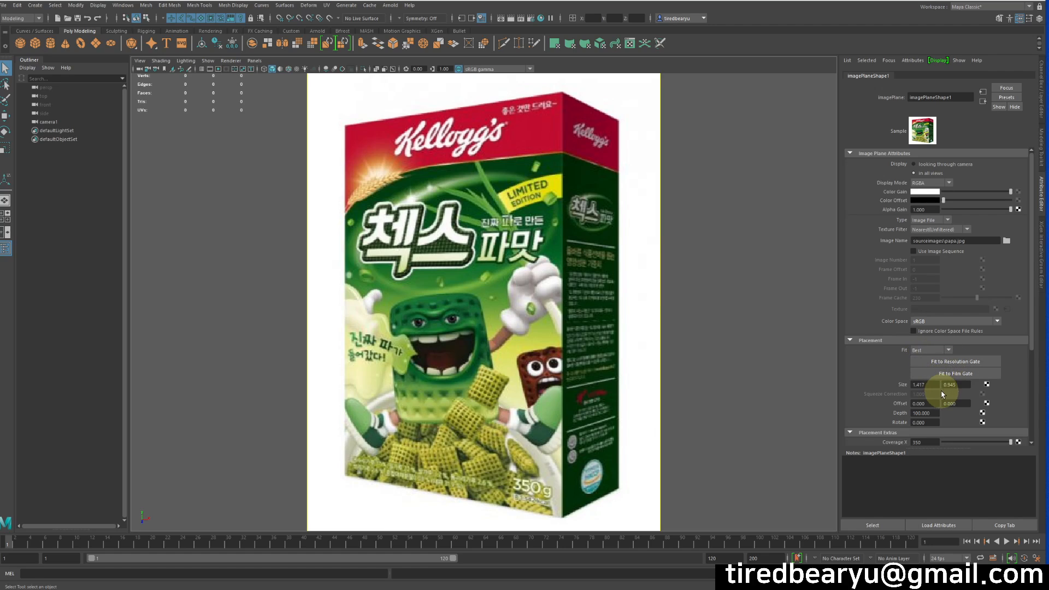
# Try fitting the image plane to the resolution gate and to the film gate
pyautogui.click(956, 362)
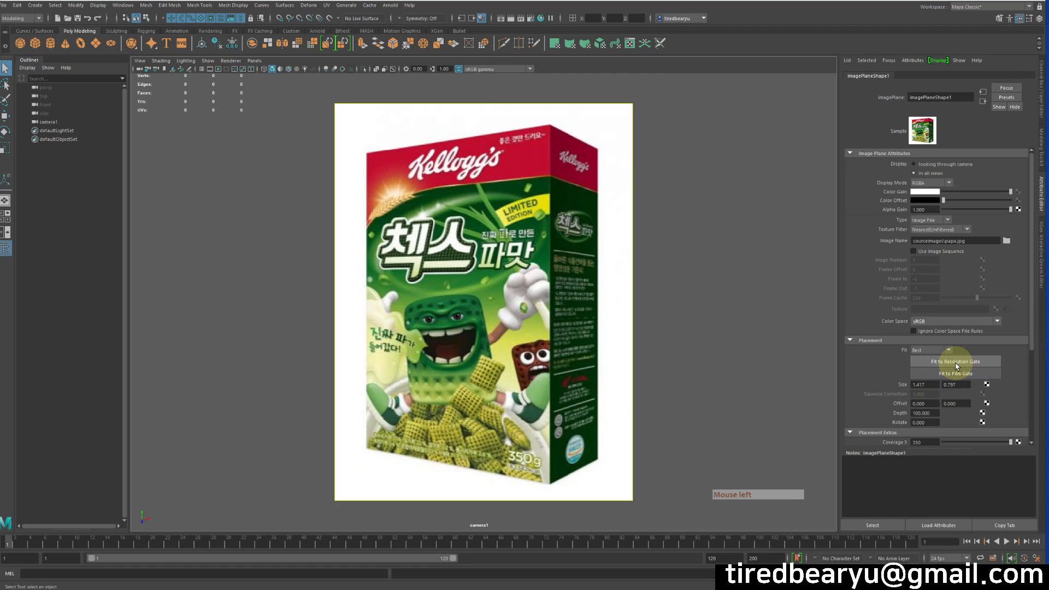
pyautogui.click(965, 373)
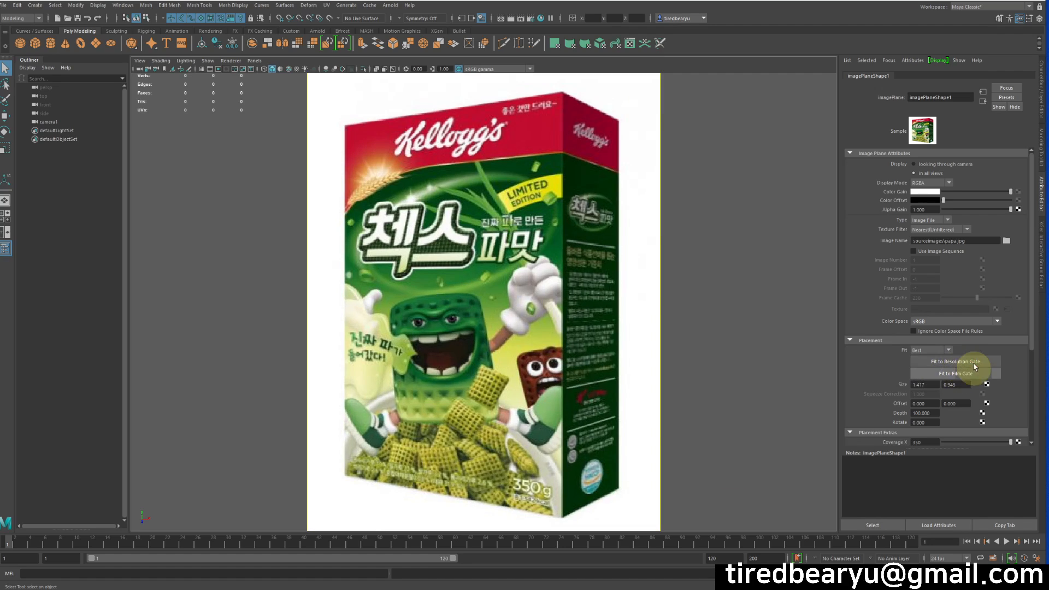
pyautogui.scroll(-3, 967, 408)
pyautogui.scroll(3, 956, 336)
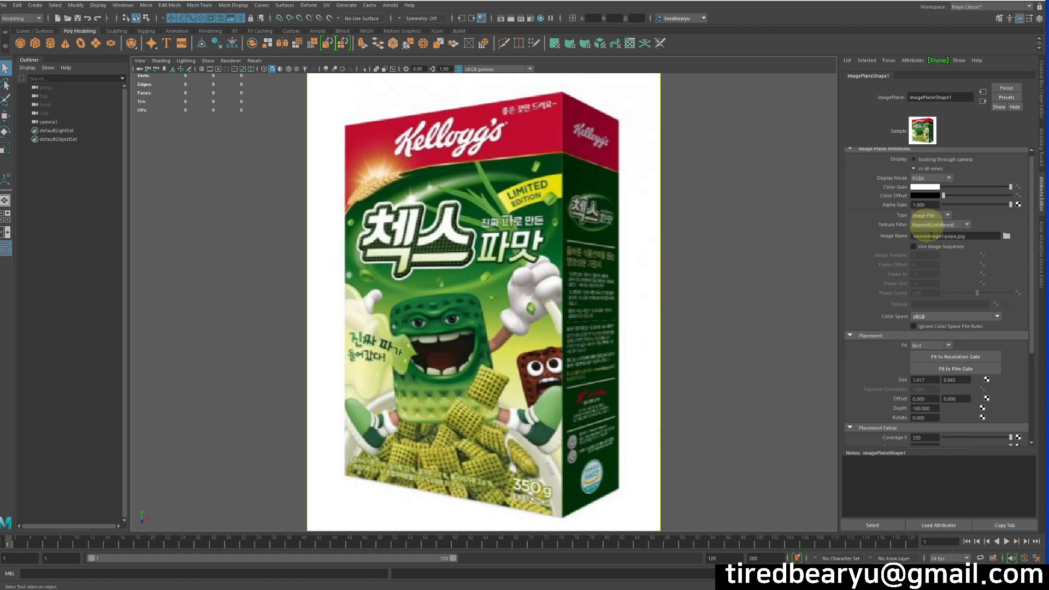
# Try the Horizontal, Vertical and To Size fit options on the image plane
pyautogui.click(928, 346)
pyautogui.click(923, 372)
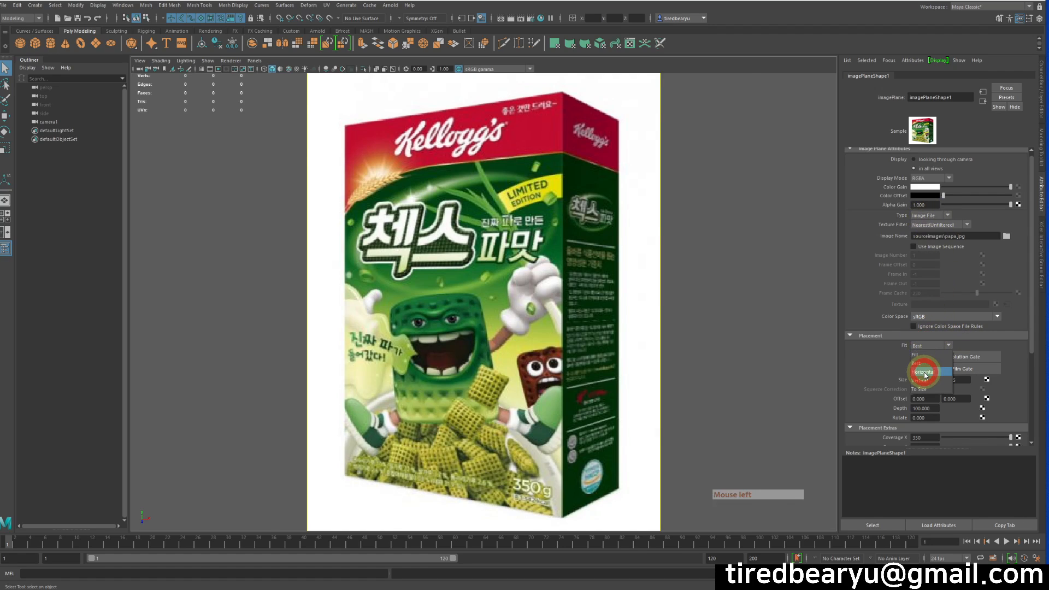
pyautogui.click(930, 346)
pyautogui.click(921, 380)
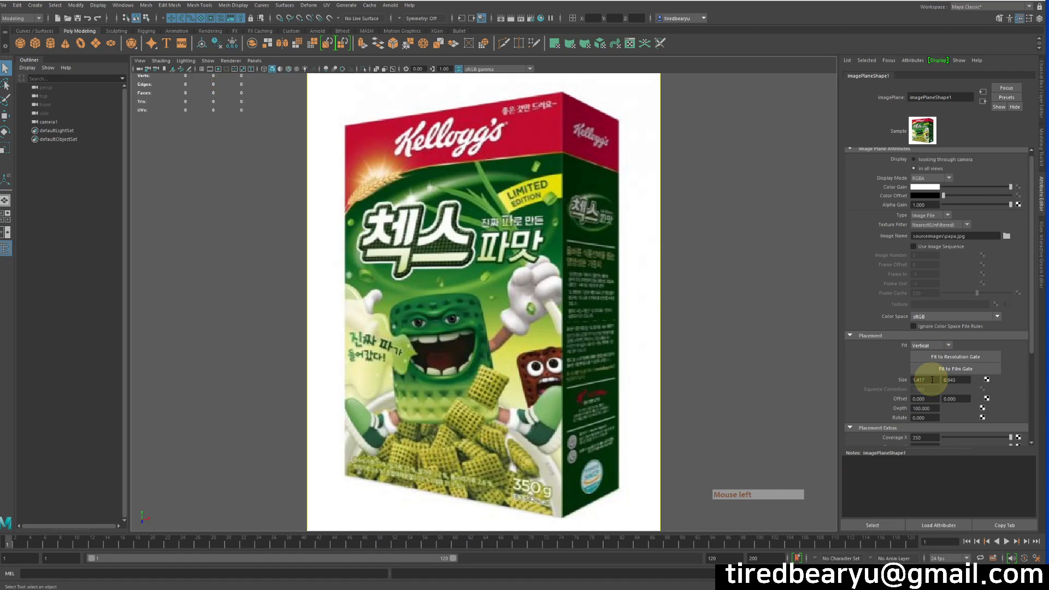
pyautogui.click(941, 346)
pyautogui.click(928, 389)
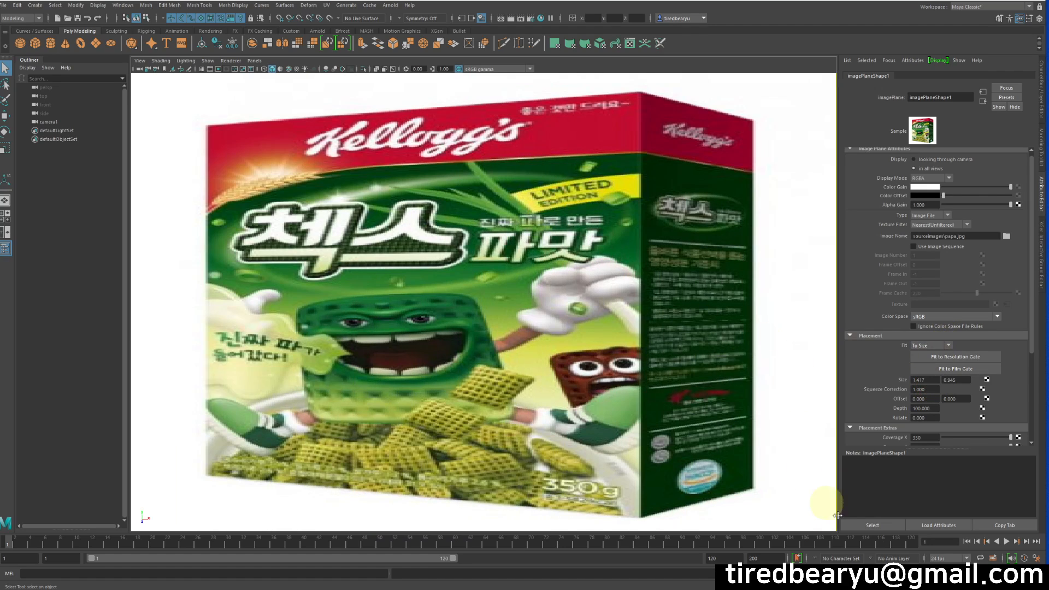
# Set the image plane's fit to Best and fit it to the resolution gate
pyautogui.click(935, 346)
pyautogui.click(929, 363)
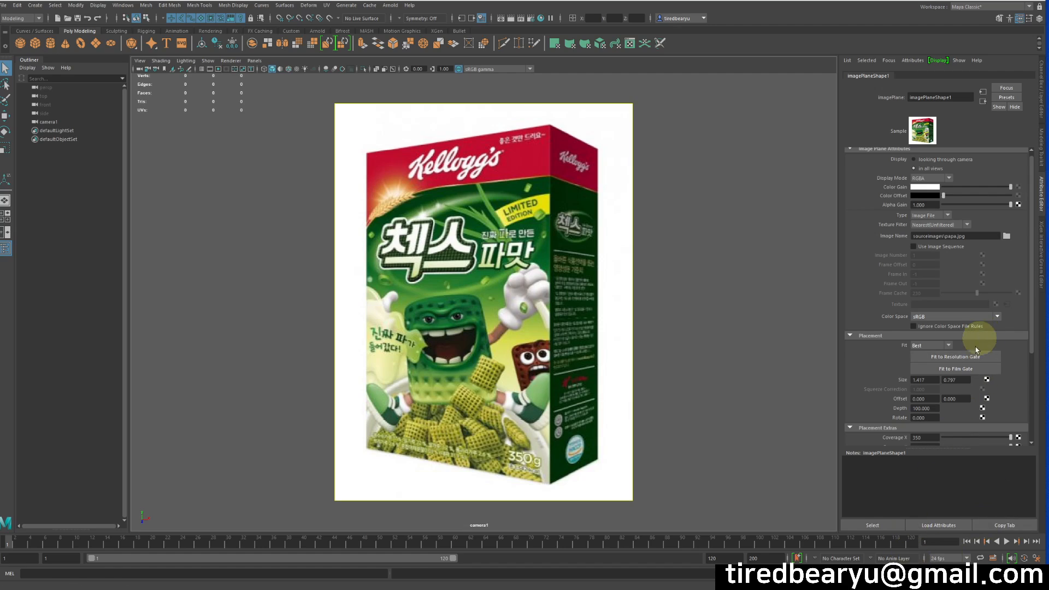
pyautogui.click(956, 369)
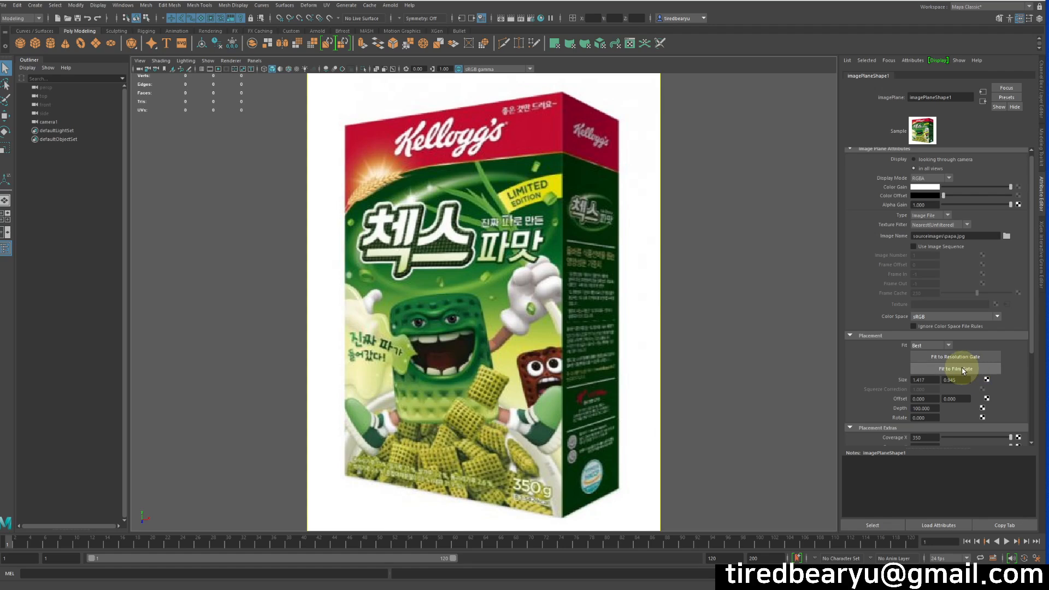
pyautogui.click(951, 357)
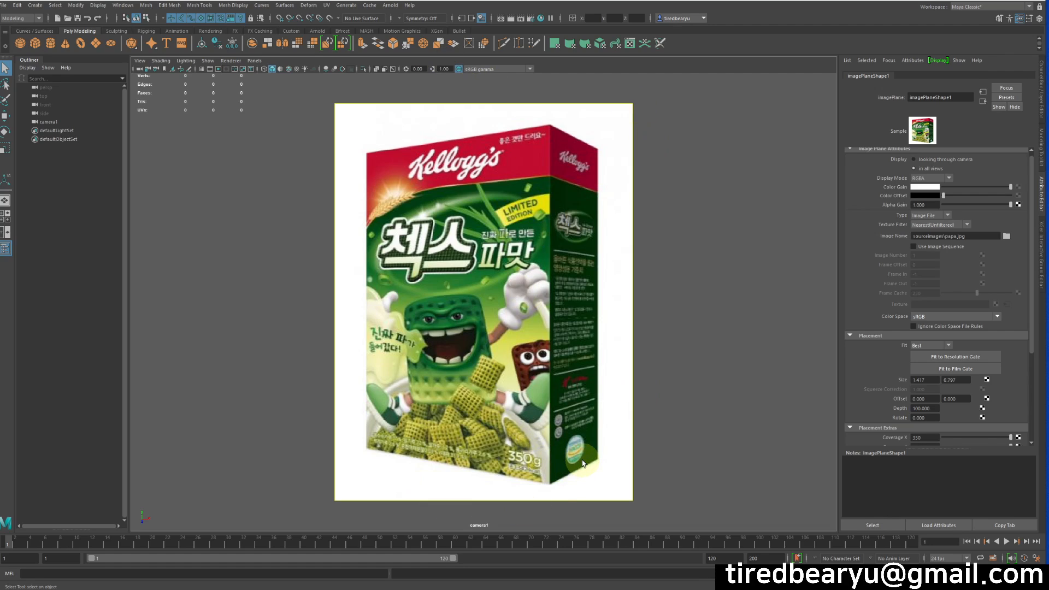
# Create a polygon cube, then rotate and move it to sit tilted over the upper middle of the cereal box image
pyautogui.click(43, 47)
pyautogui.press('r')
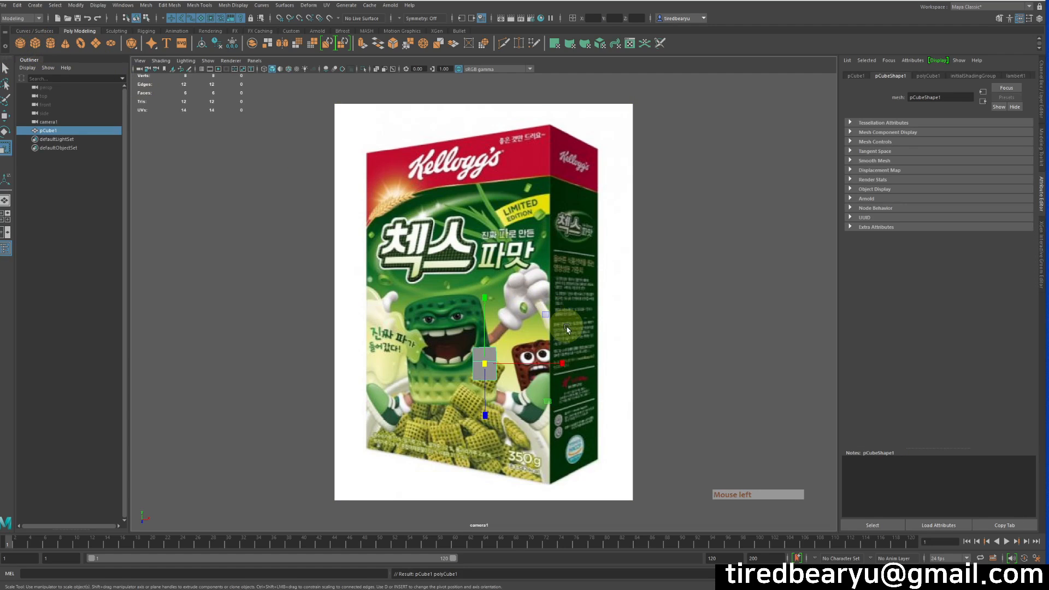
pyautogui.press('e')
pyautogui.moveTo(552, 346); pyautogui.dragTo(536, 375)
pyautogui.press('w')
pyautogui.moveTo(536, 375); pyautogui.dragTo(486, 254, button='middle')
pyautogui.press('e')
pyautogui.moveTo(486, 254); pyautogui.dragTo(529, 228)
pyautogui.press('w')
pyautogui.moveTo(529, 228); pyautogui.dragTo(618, 300, button='middle')
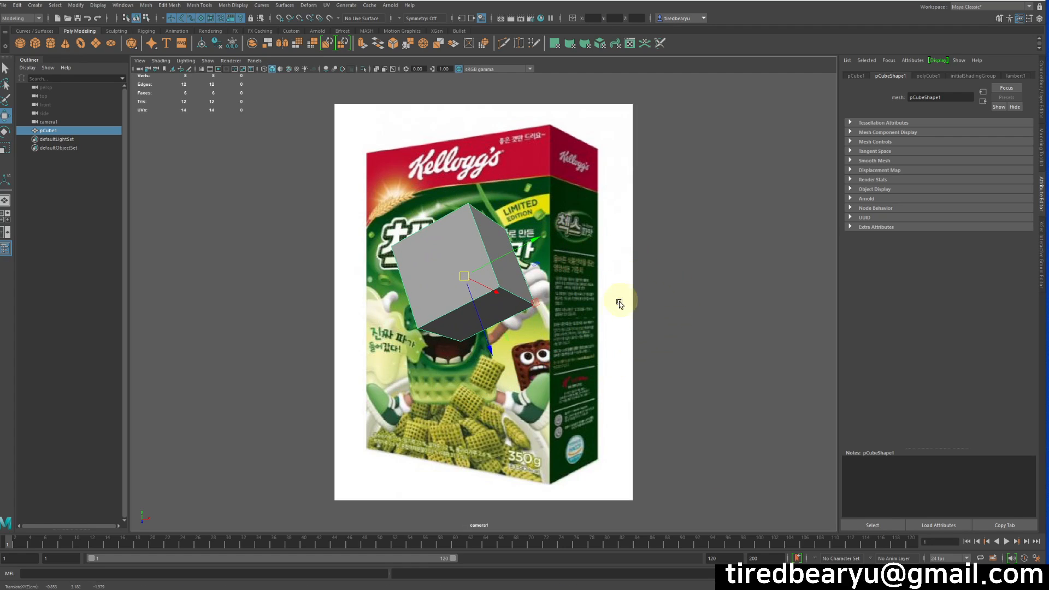
pyautogui.click(699, 399)
pyautogui.click(474, 235)
pyautogui.click(667, 366)
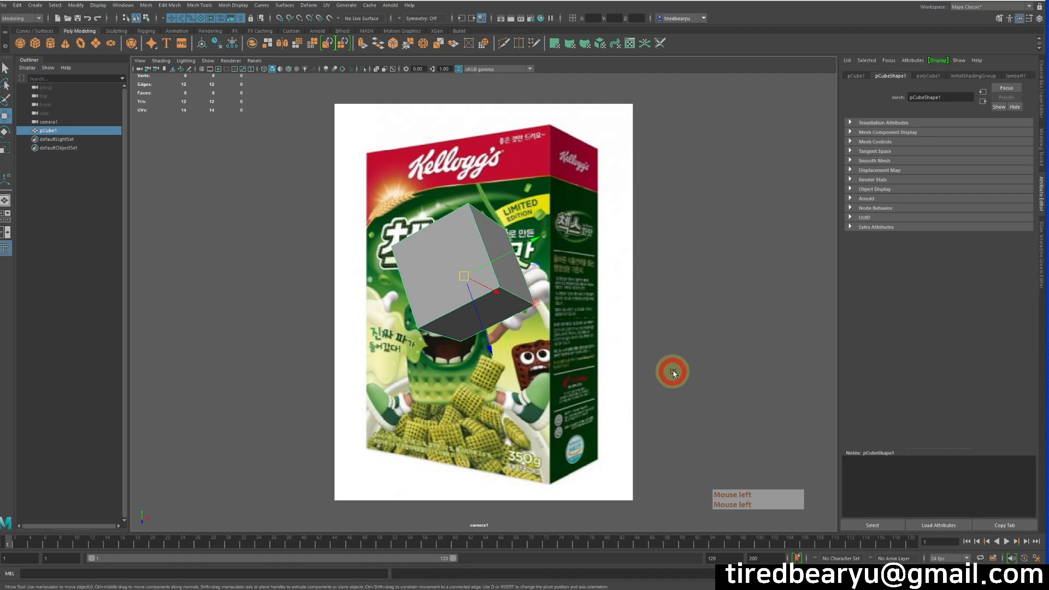
pyautogui.click(488, 295)
pyautogui.click(668, 463)
pyautogui.click(466, 302)
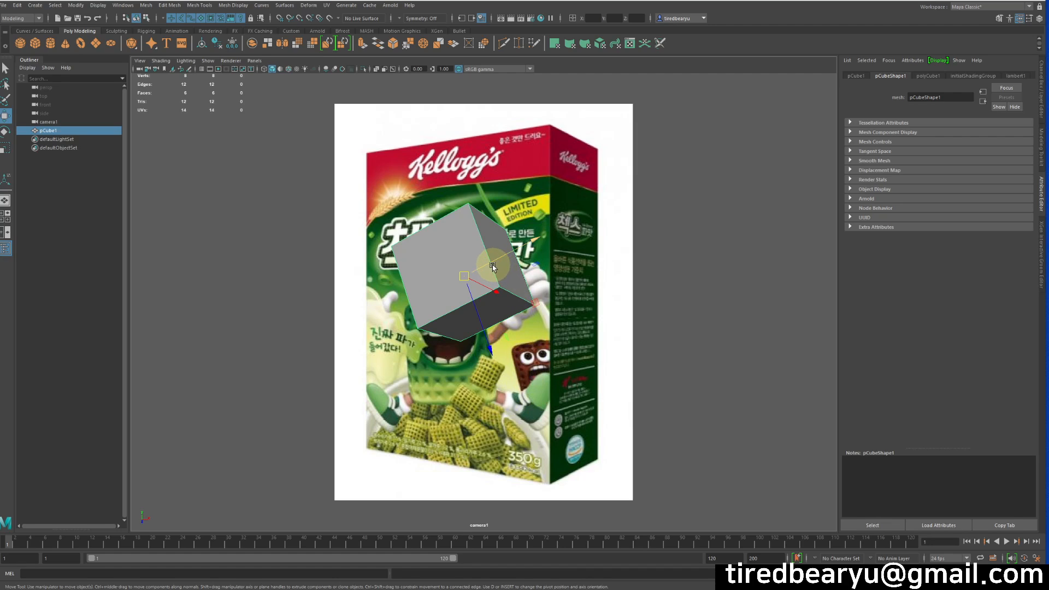
# Try scaling and rotating the cube over the reference image, then undo those changes
pyautogui.press('r')
pyautogui.keyDown('alt'); pyautogui.moveTo(505, 304); pyautogui.dragTo(476, 287); pyautogui.keyUp('alt')
pyautogui.moveTo(469, 354); pyautogui.dragTo(494, 522)
pyautogui.press('z')
pyautogui.press('z')
pyautogui.press('z')
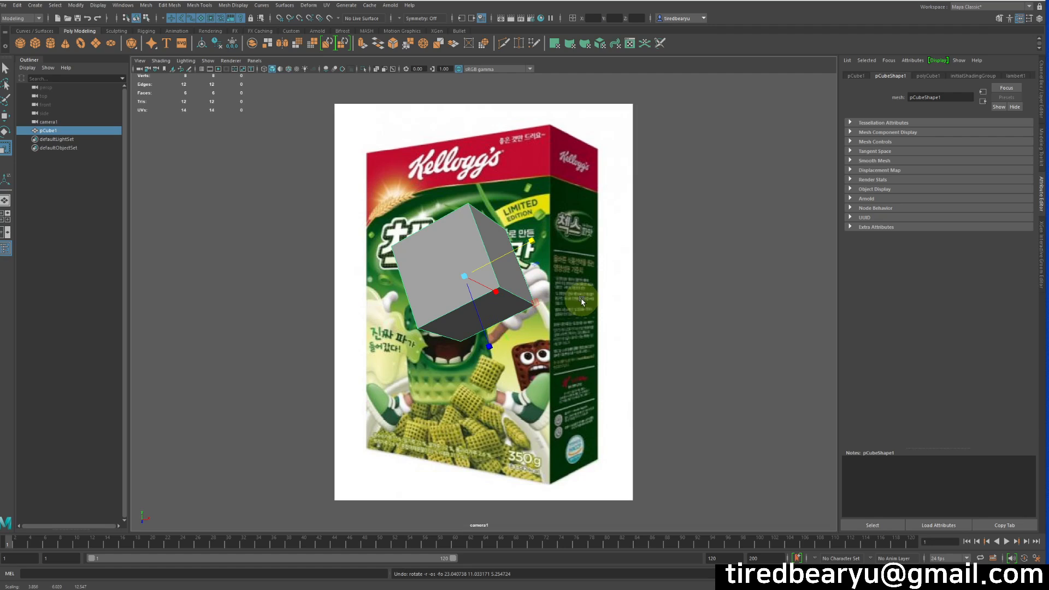
# Rotate the cube slightly to expose more of its underside to the camera
pyautogui.press('e')
pyautogui.moveTo(498, 285); pyautogui.dragTo(489, 264)
pyautogui.press('w')
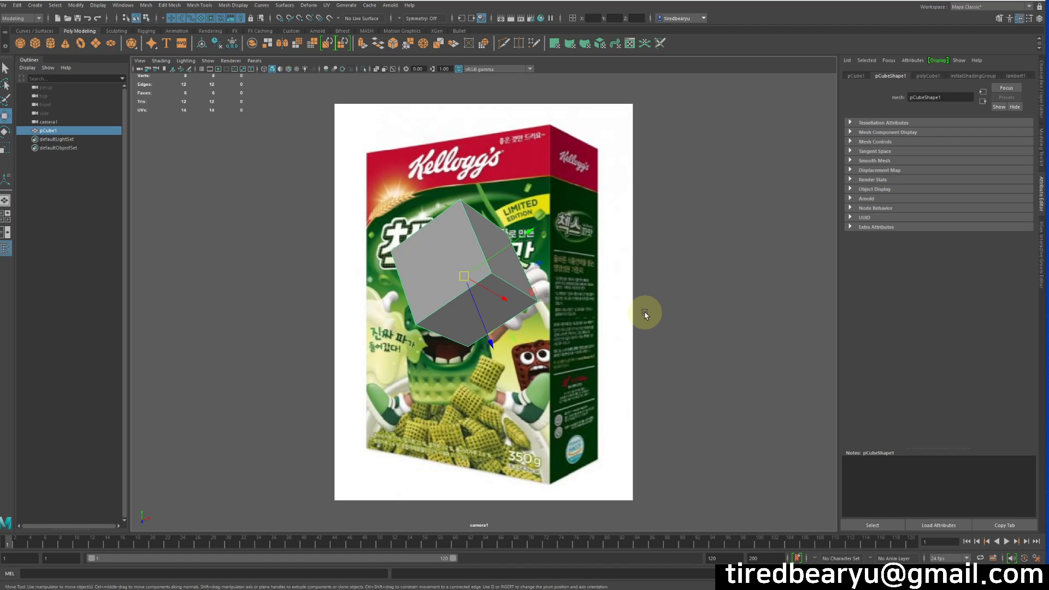
# Assign a new Surface Shader material to the cube
pyautogui.click(661, 301)
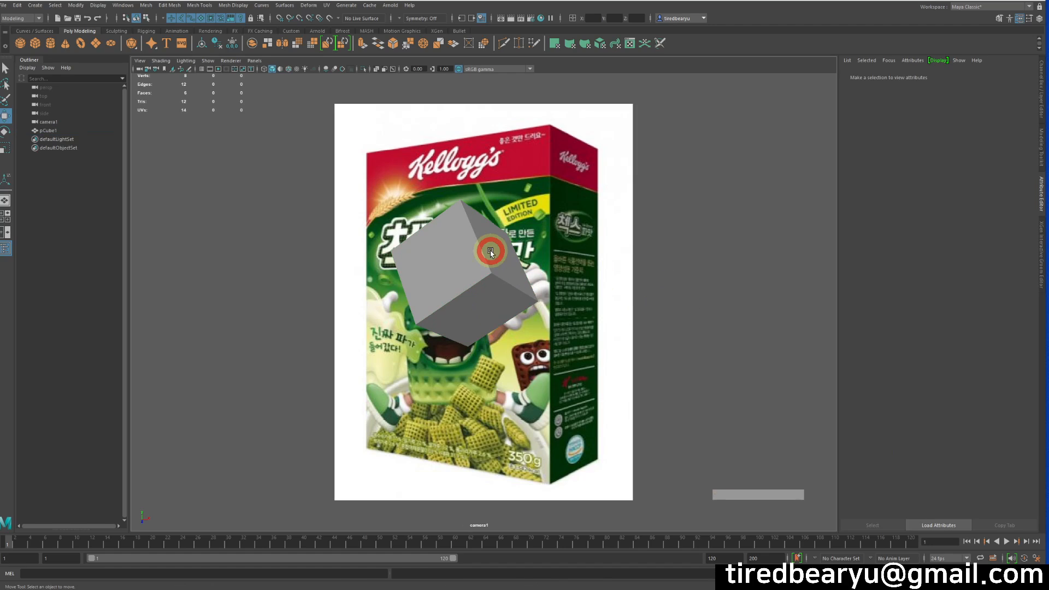
pyautogui.click(491, 252)
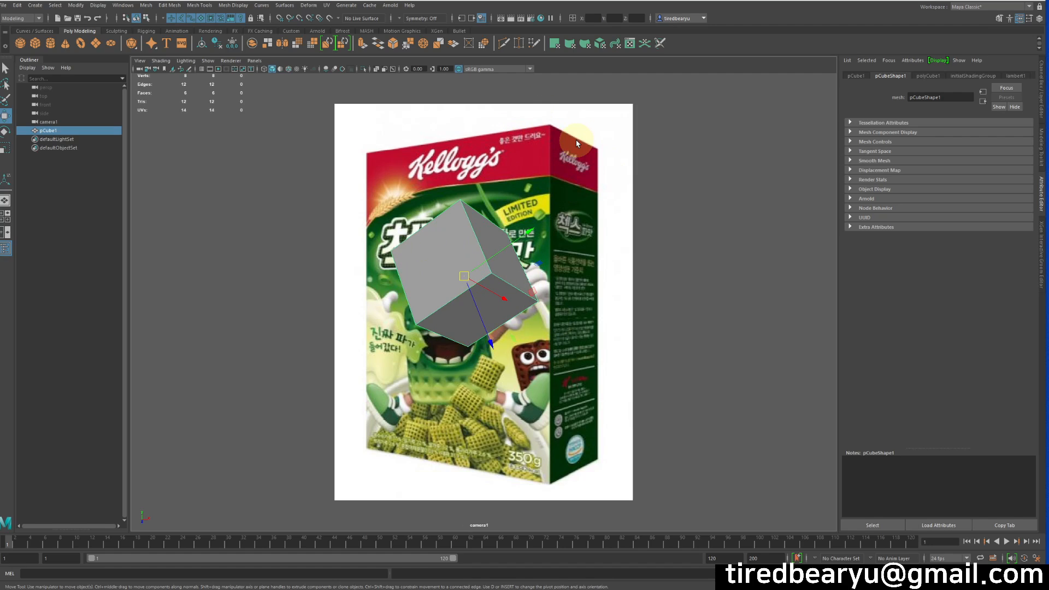
pyautogui.click(664, 218)
pyautogui.click(474, 276)
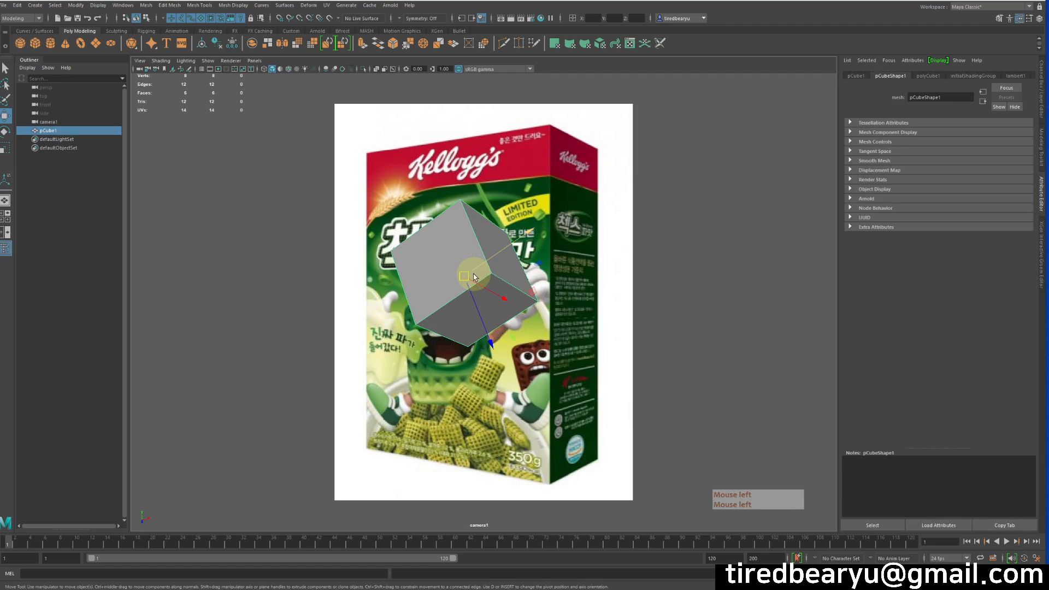
pyautogui.moveTo(457, 231); pyautogui.dragTo(483, 463, button='right')
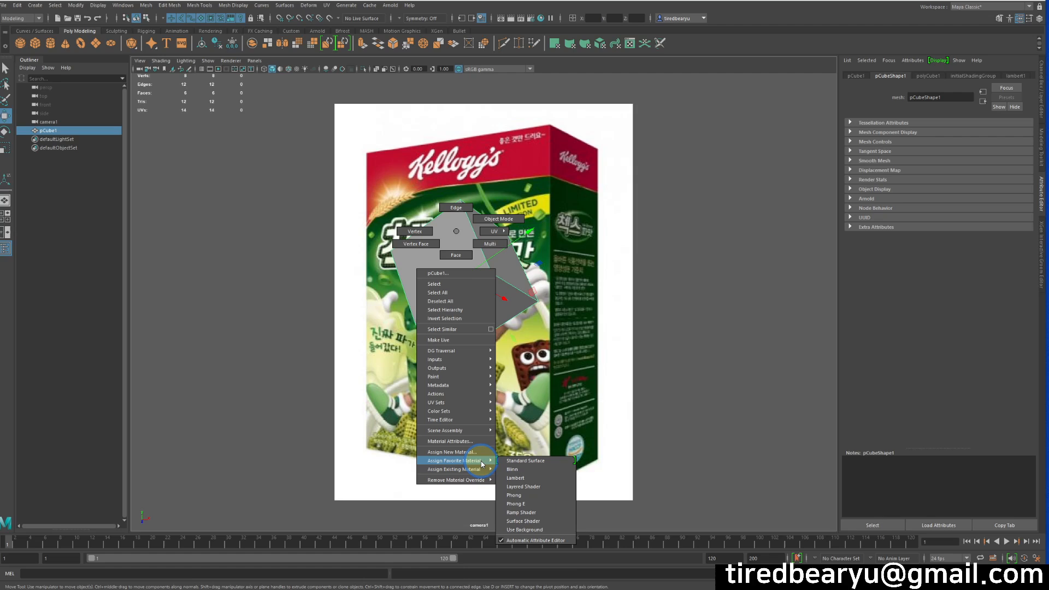
pyautogui.moveTo(483, 463); pyautogui.dragTo(527, 525, button='right')
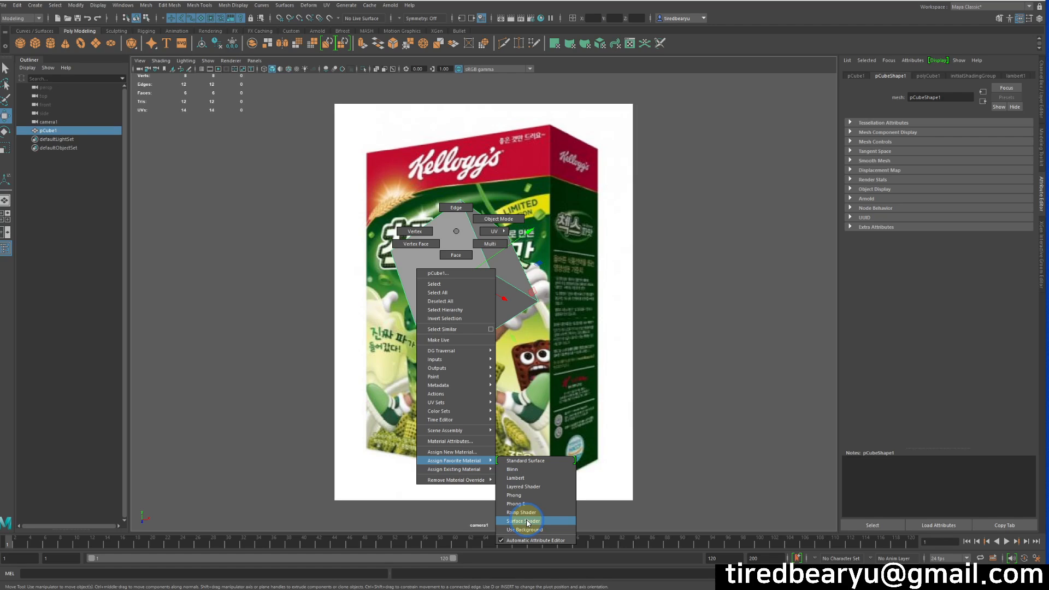
pyautogui.click(528, 521)
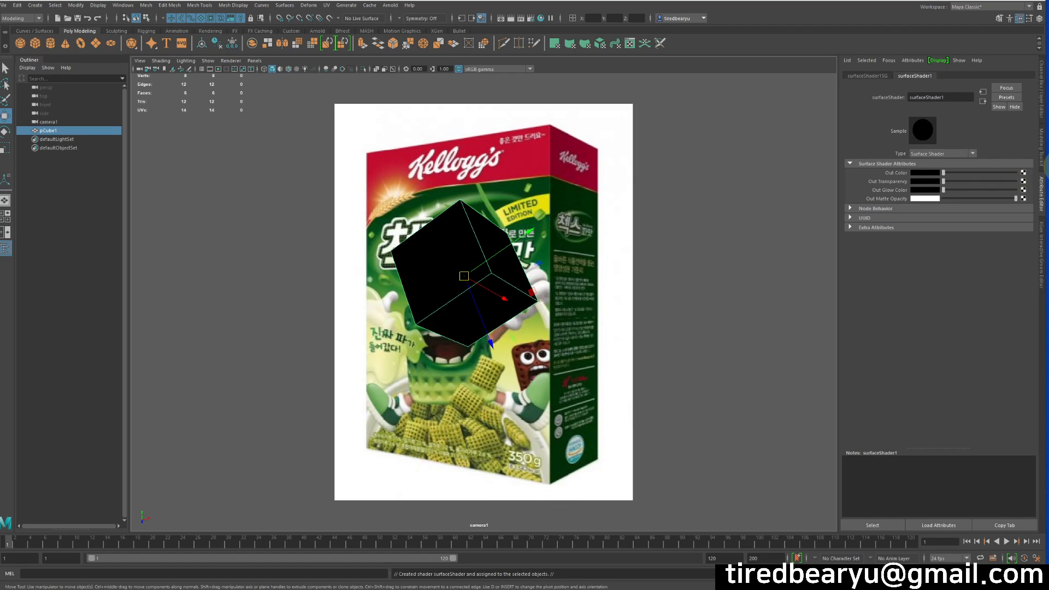
# Try adjusting the brightness of the surface shader's Out Color
pyautogui.moveTo(944, 173); pyautogui.dragTo(762, 157)
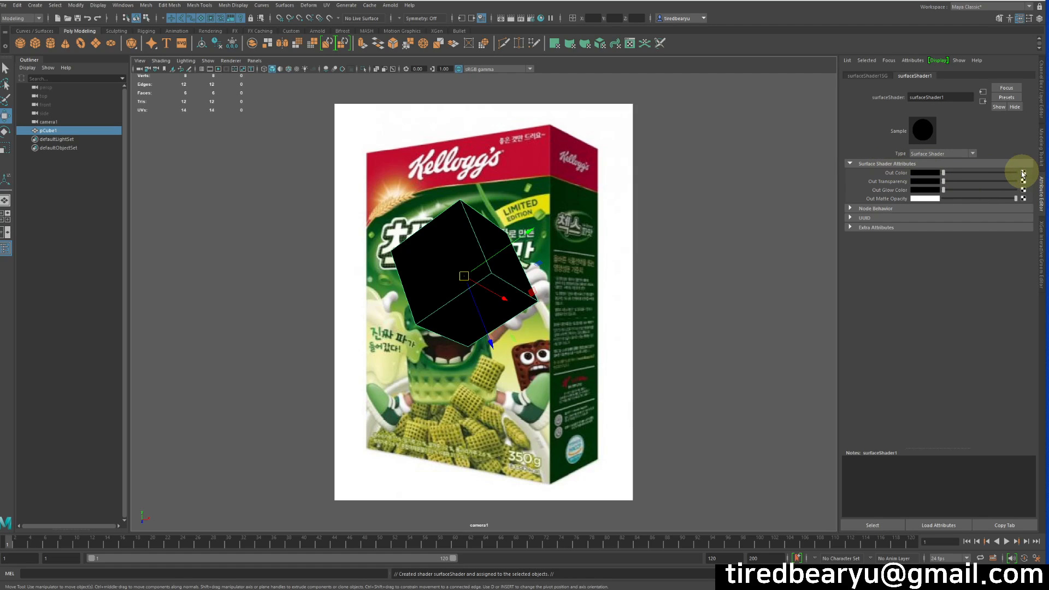
# Map the surface shader's Out Color with a 2D File texture created as a projection
pyautogui.click(1023, 176)
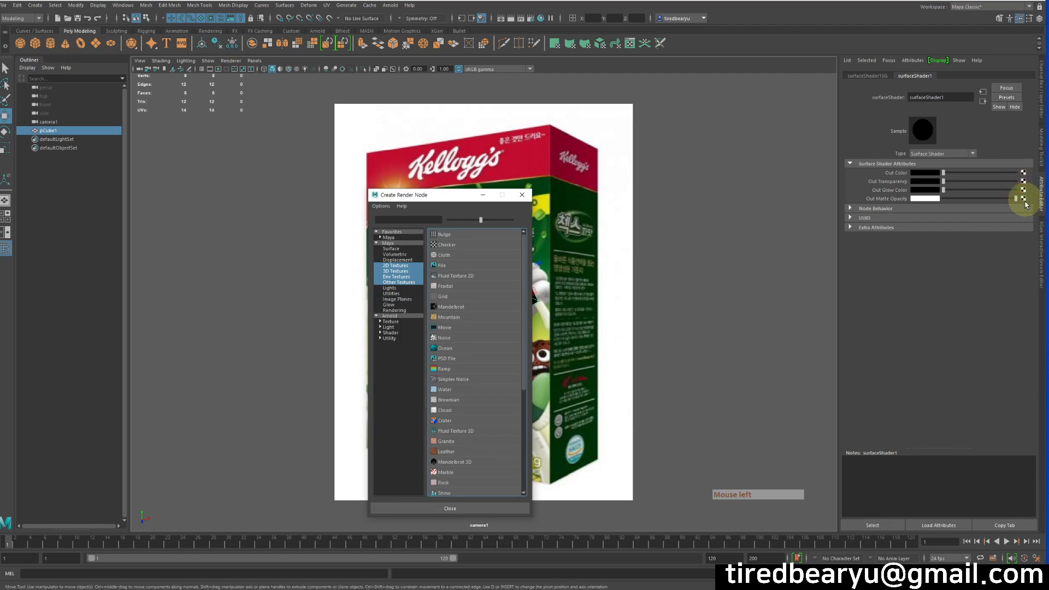
pyautogui.click(396, 199)
pyautogui.moveTo(396, 198); pyautogui.dragTo(664, 180)
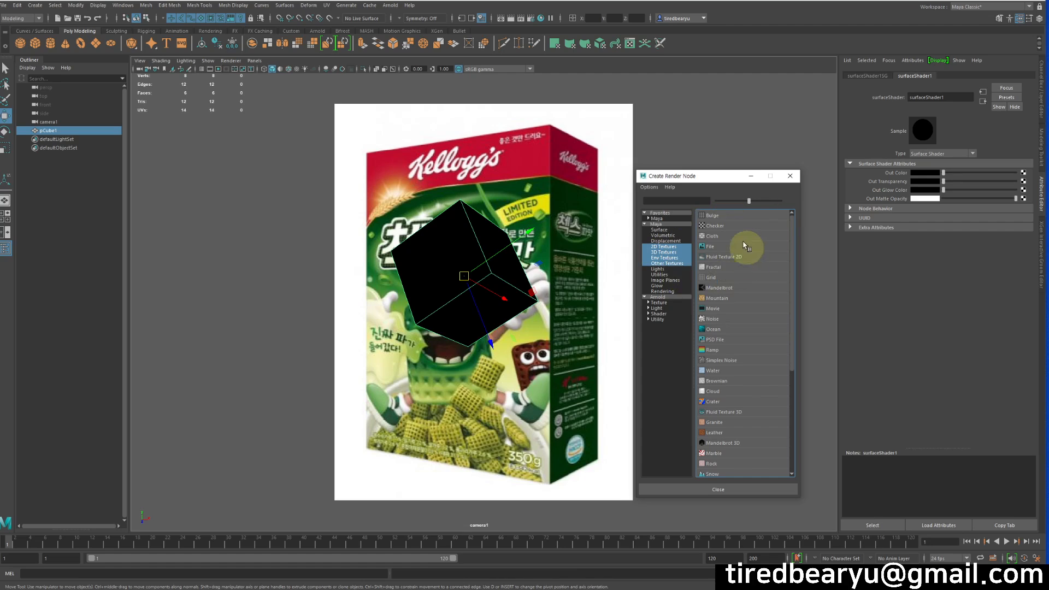
pyautogui.click(662, 248)
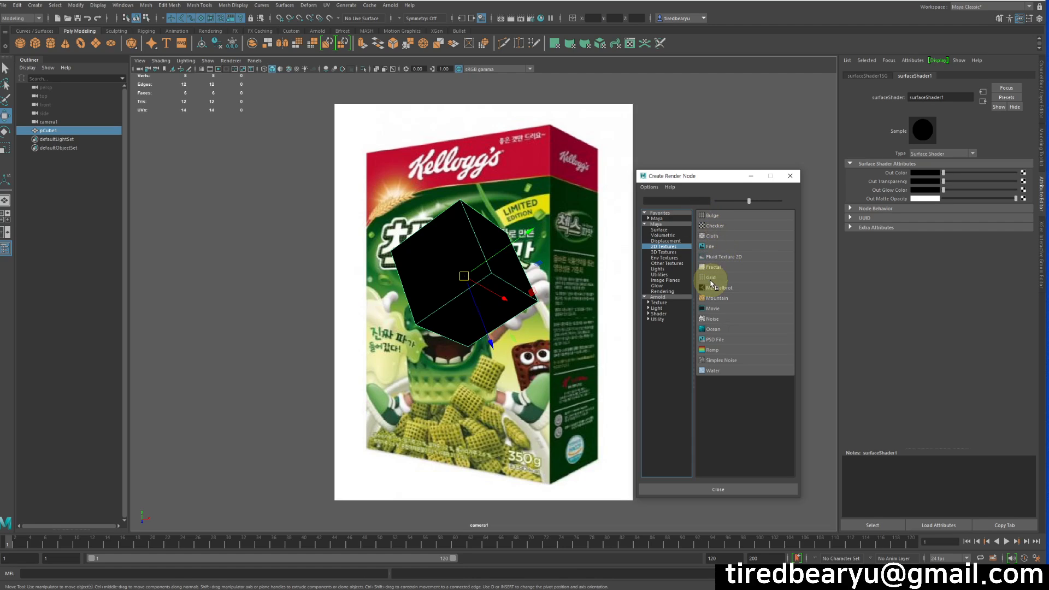
pyautogui.rightClick(710, 245)
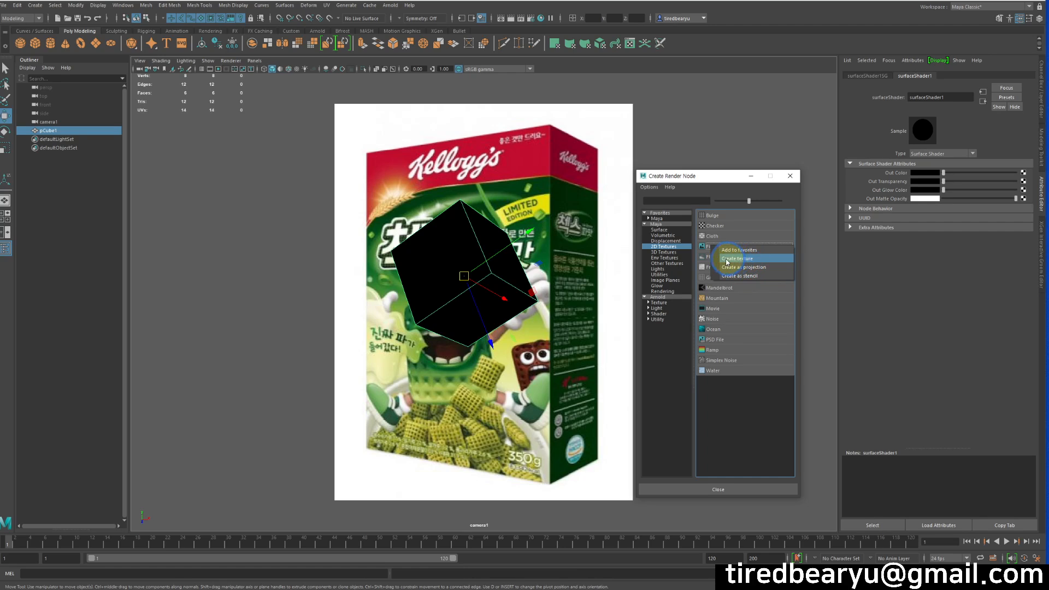
pyautogui.click(753, 268)
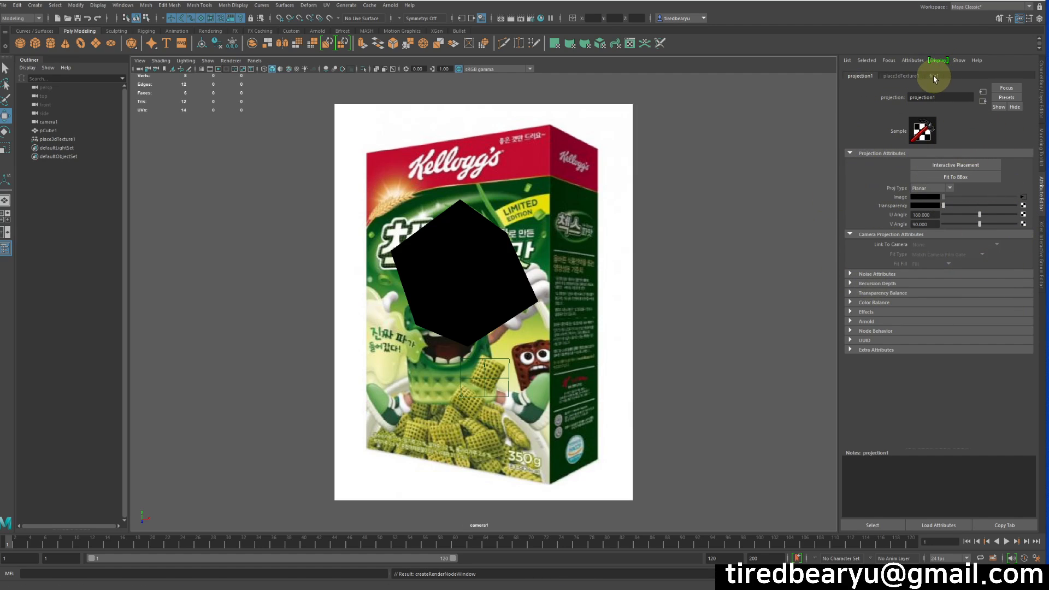
# Load papa.jpg from the sourceimages folder as the image of the projection's file texture
pyautogui.click(1024, 197)
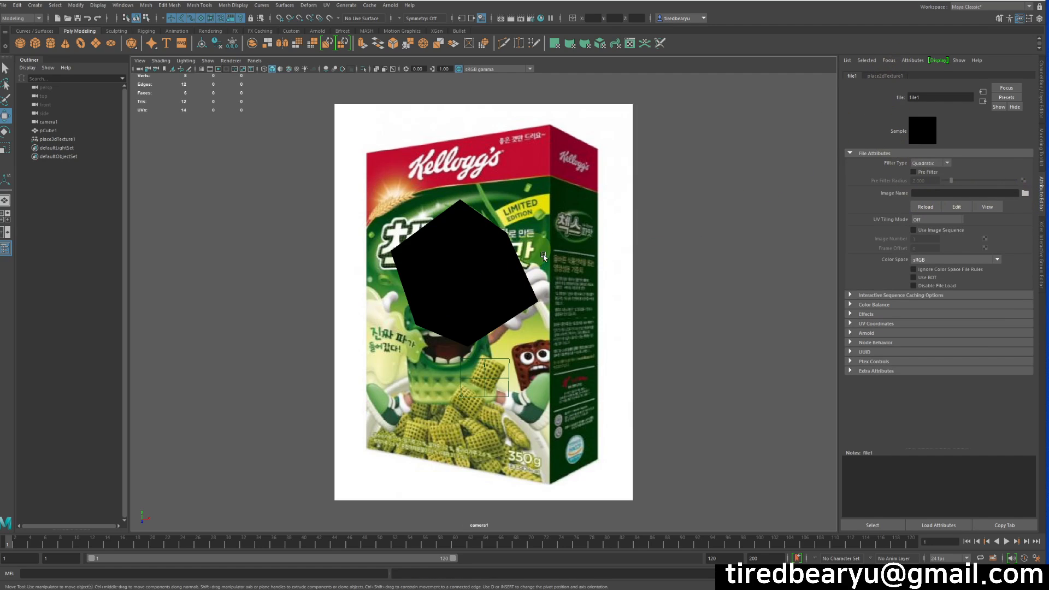
pyautogui.click(1025, 194)
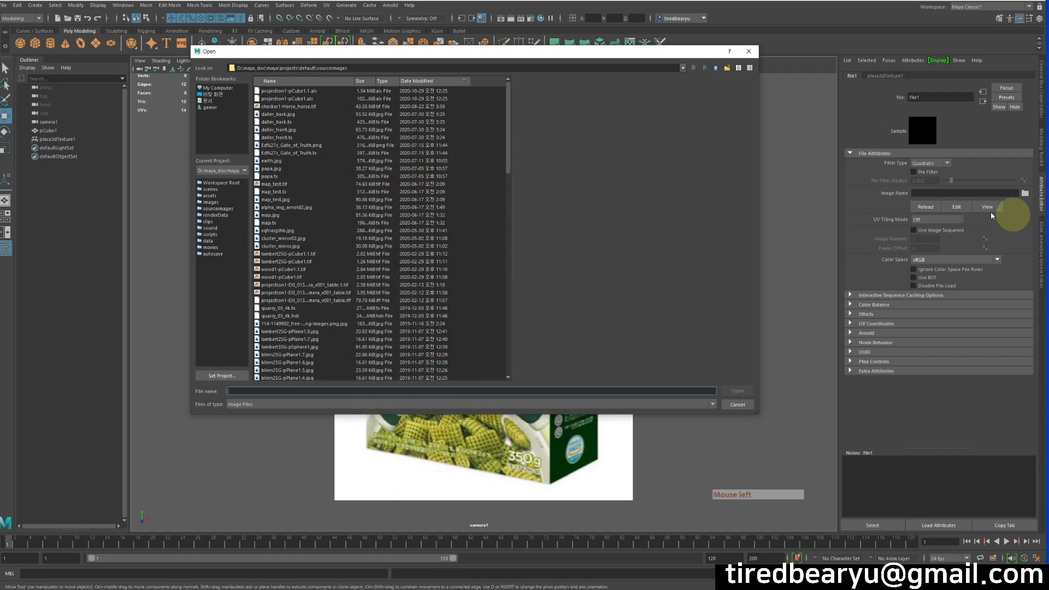
pyautogui.doubleClick(270, 168)
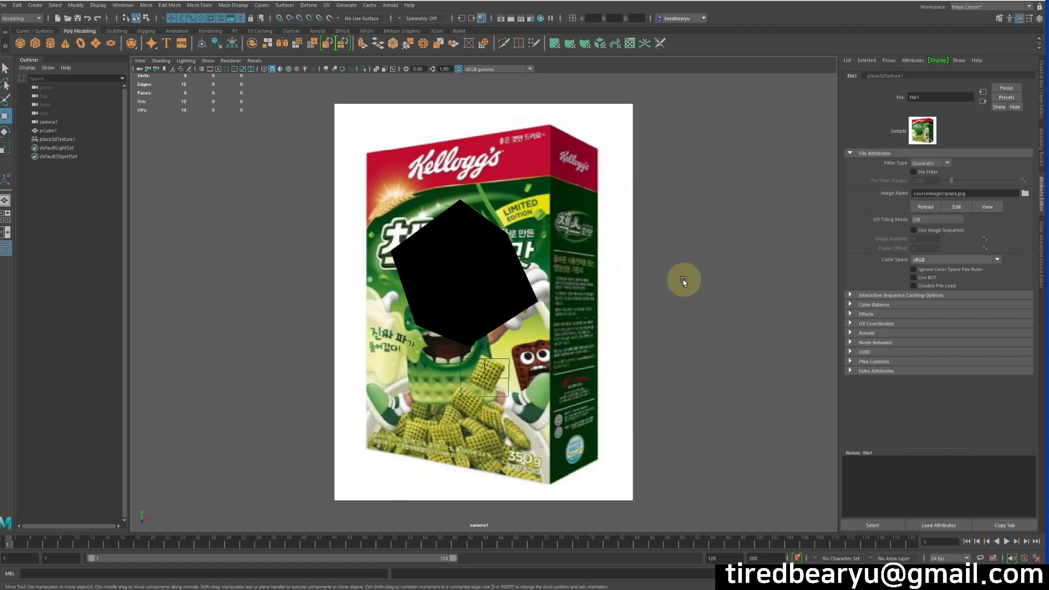
# Turn on textured shading in the camera view, comparing it several times with the lit display mode
pyautogui.rightClick(597, 294)
pyautogui.press('6')
pyautogui.press('7')
pyautogui.press('6')
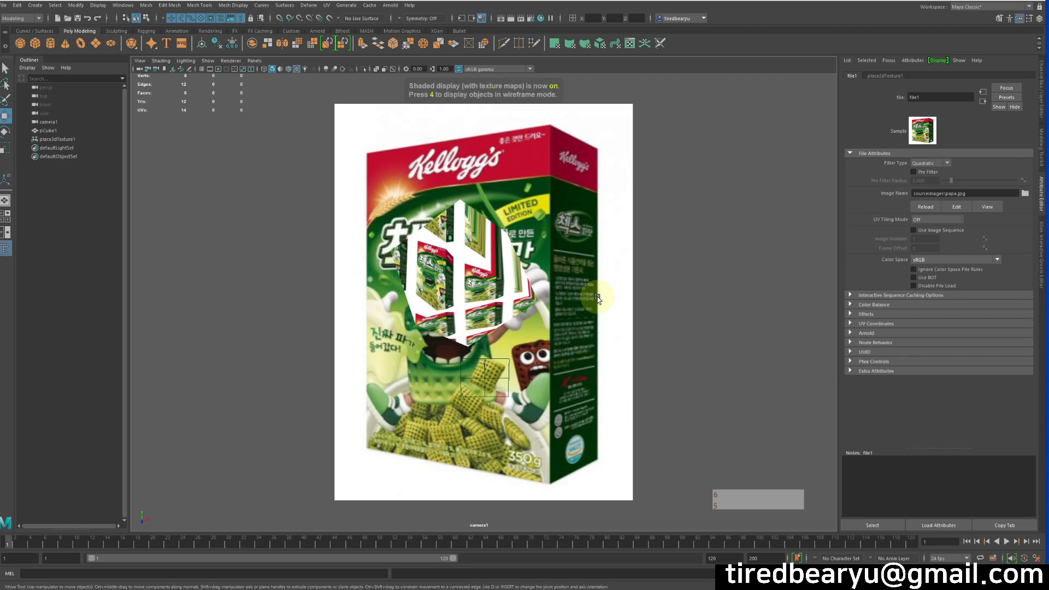
pyautogui.press('7')
pyautogui.press('6')
pyautogui.press('7')
pyautogui.press('6')
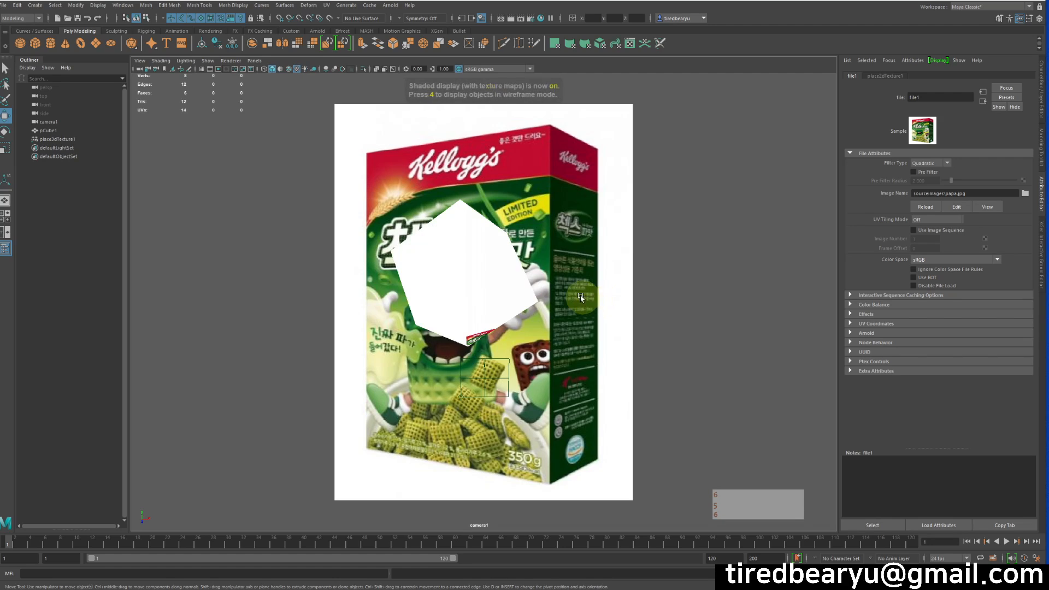
pyautogui.press('7')
pyautogui.press('6')
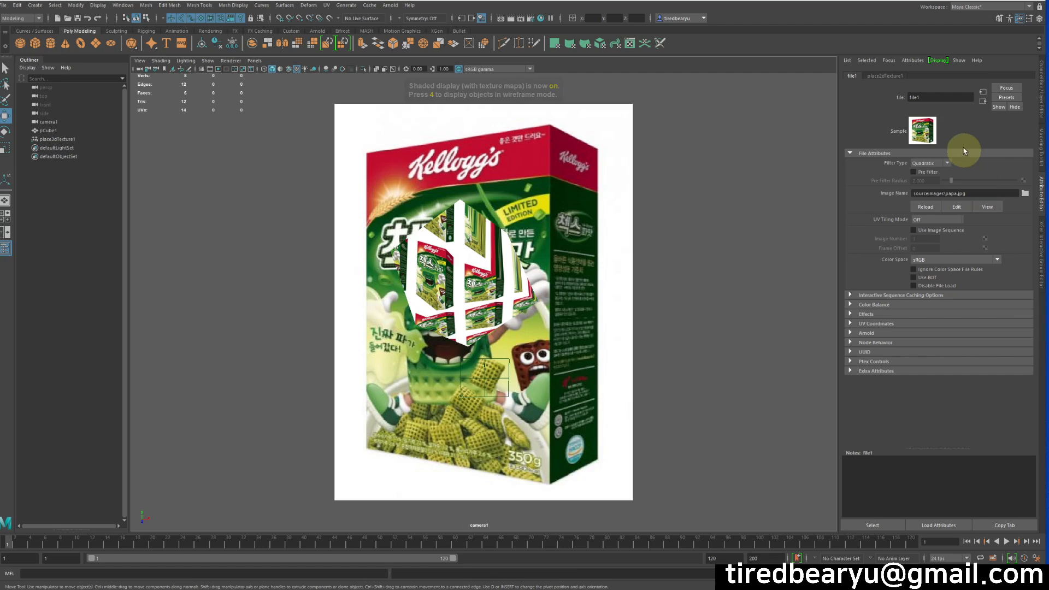
# Start interactive placement of the planar projection and move it up onto the cube
pyautogui.click(983, 100)
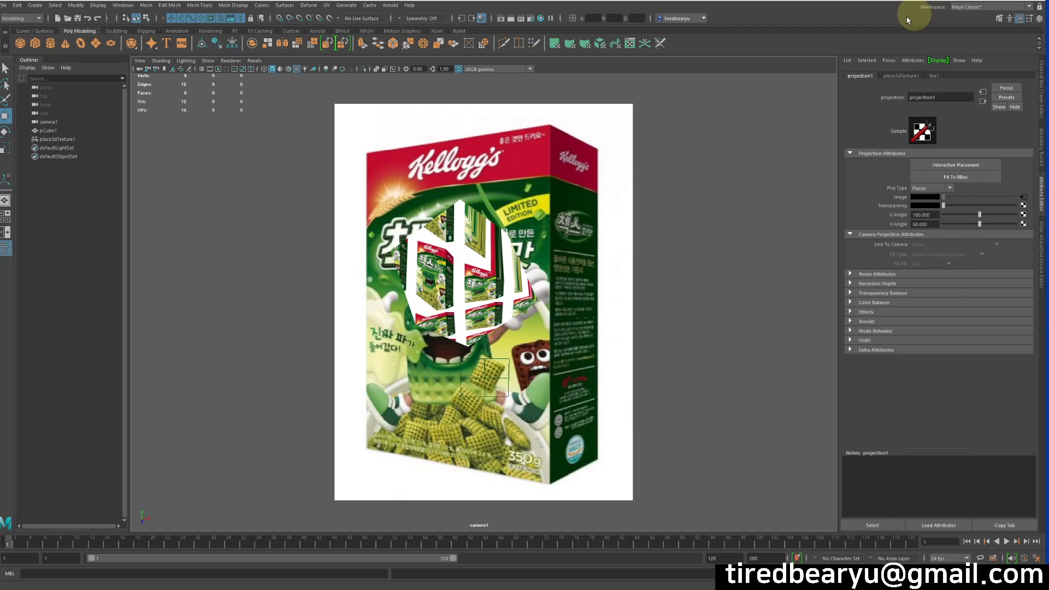
pyautogui.click(966, 165)
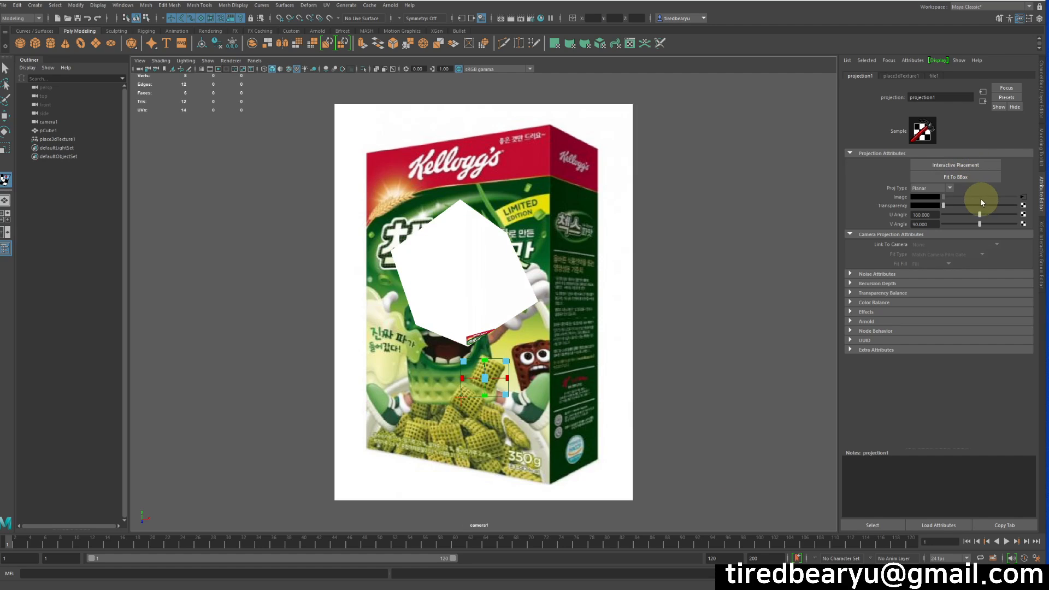
pyautogui.moveTo(486, 377); pyautogui.dragTo(442, 290)
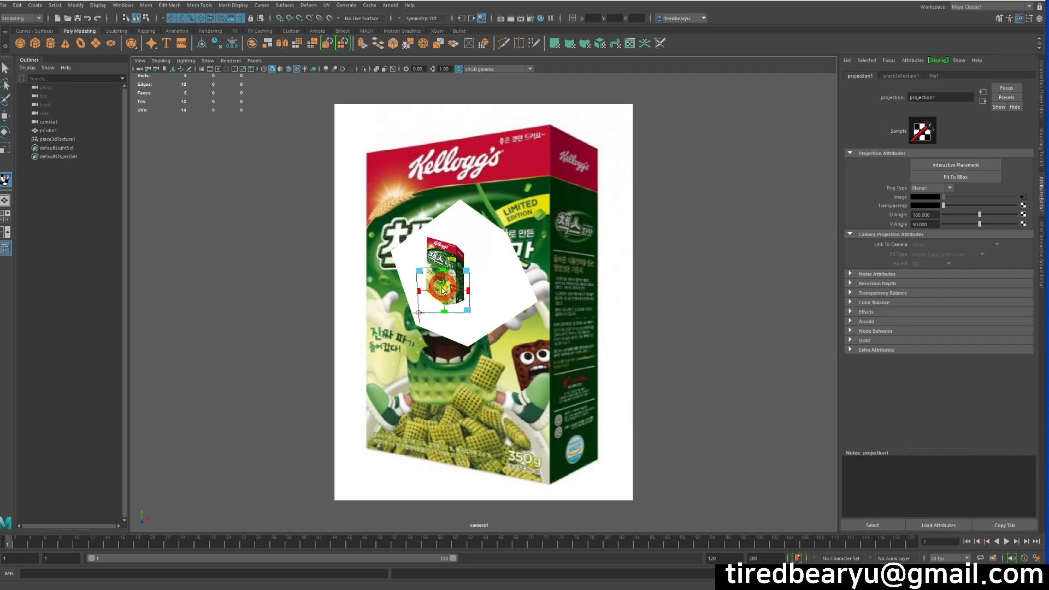
pyautogui.click(415, 317)
pyautogui.moveTo(442, 280)
pyautogui.mouseDown()
pyautogui.moveTo(459, 257)
pyautogui.moveTo(439, 261)
pyautogui.mouseUp()
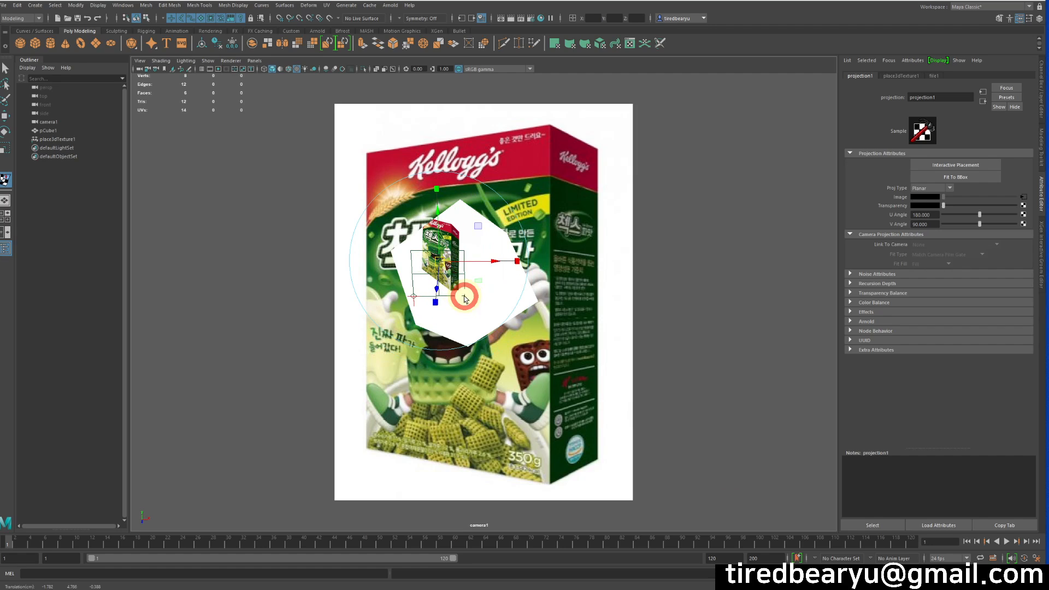
pyautogui.click(413, 298)
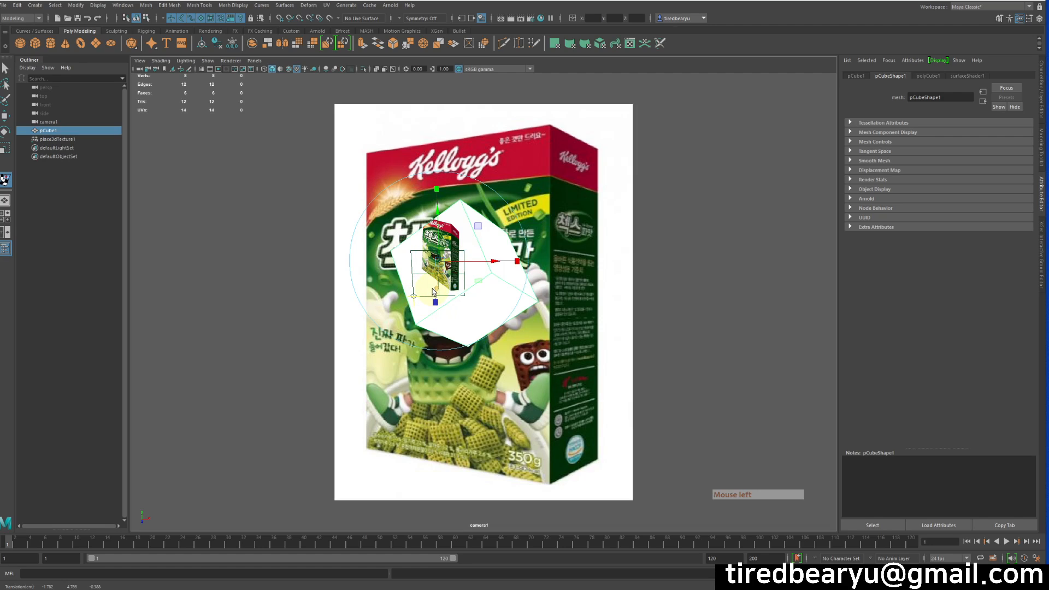
# Enlarge the planar projection to a scale of about 2.66 by 3.16 and recentre it over the cube
pyautogui.click(458, 279)
pyautogui.moveTo(463, 275); pyautogui.dragTo(507, 275)
pyautogui.moveTo(439, 296); pyautogui.dragTo(445, 341)
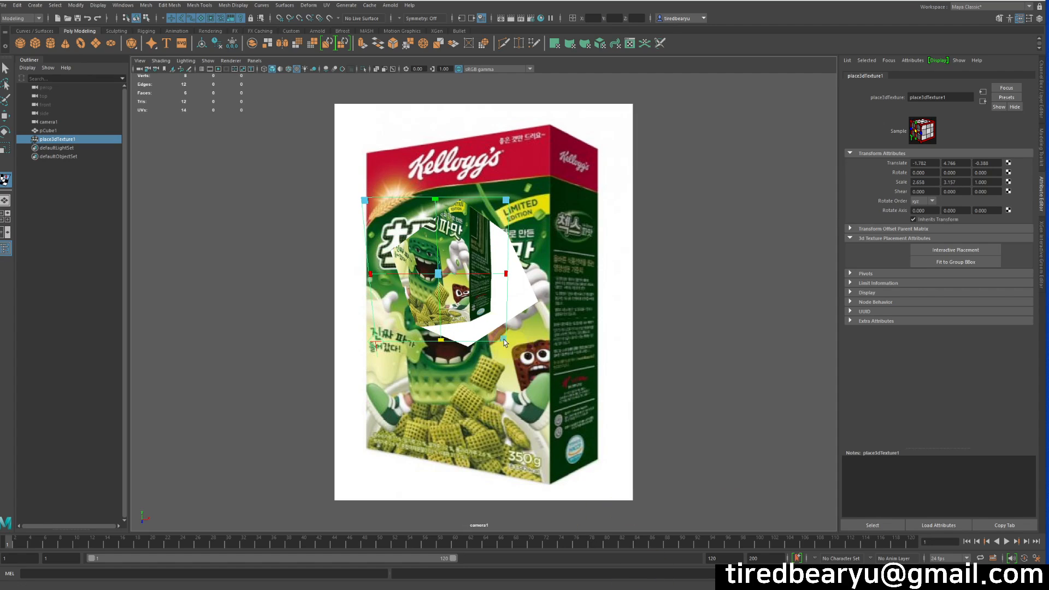
pyautogui.moveTo(439, 273); pyautogui.dragTo(455, 293)
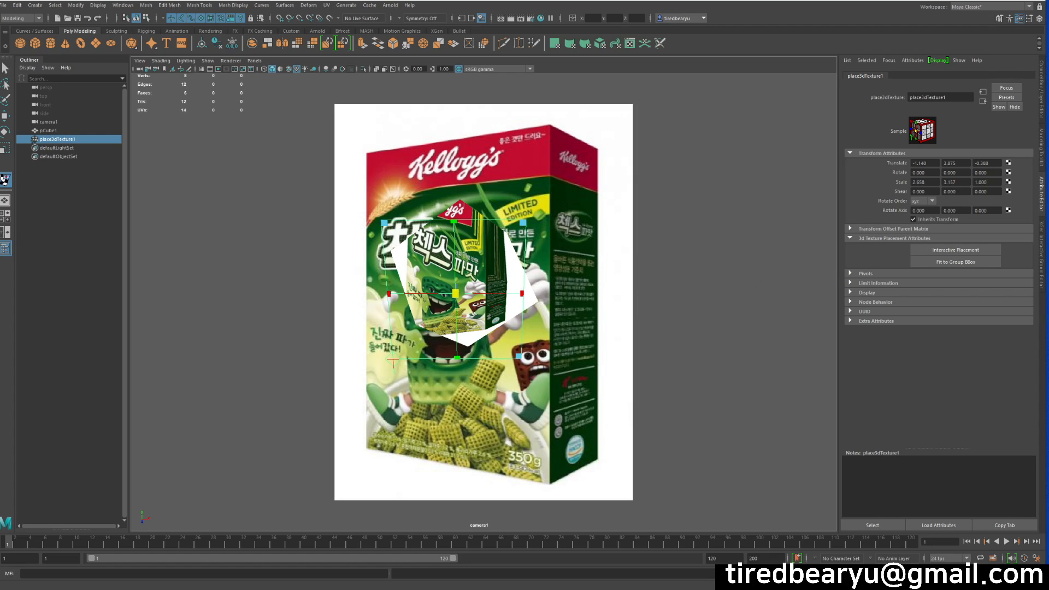
# Set the projection type to Perspective and link the projection to cameraShape1
pyautogui.click(983, 103)
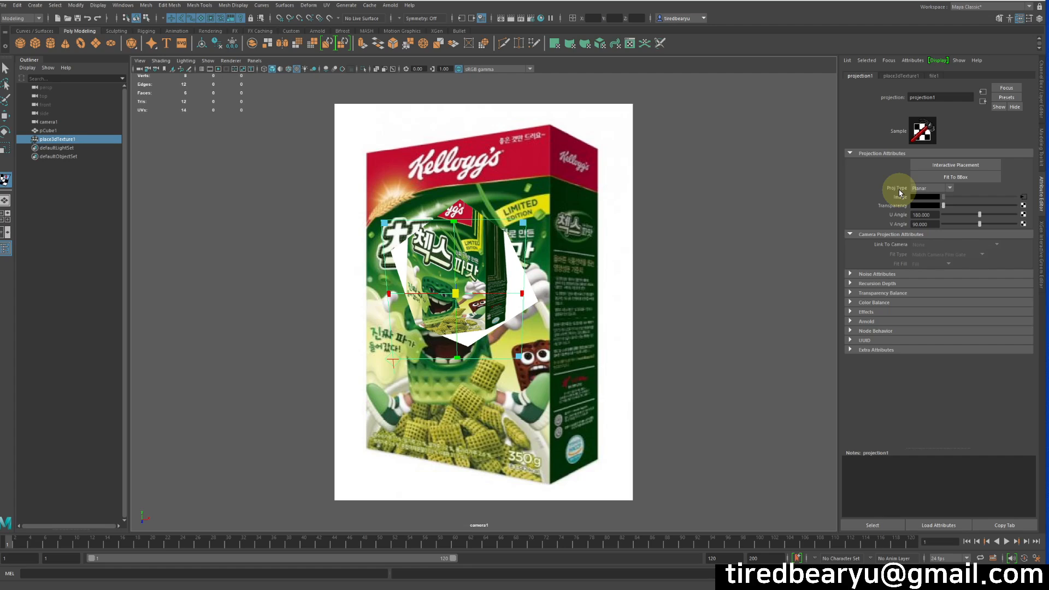
pyautogui.click(932, 189)
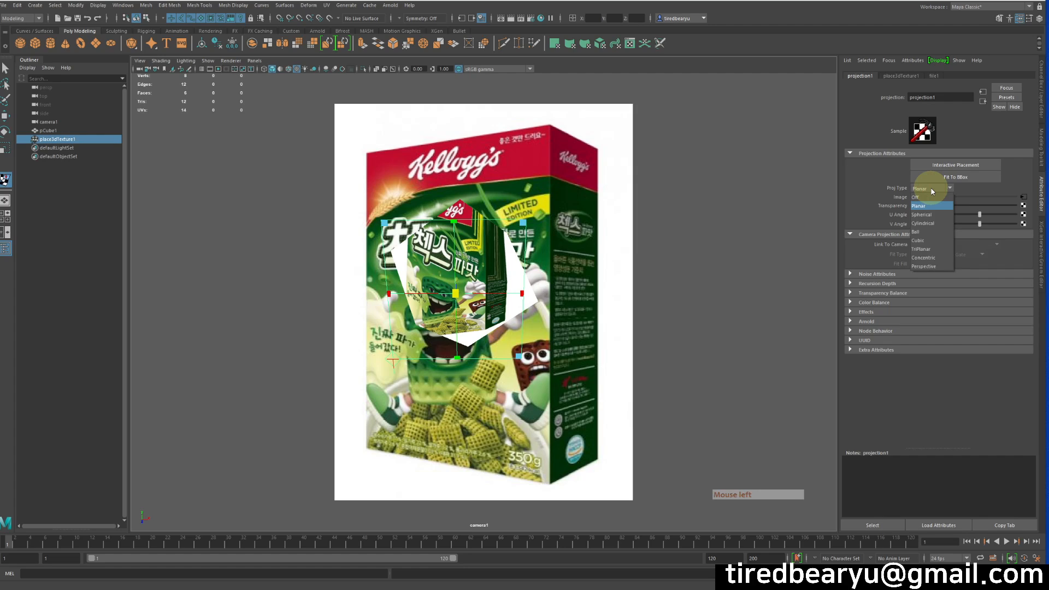
pyautogui.click(928, 266)
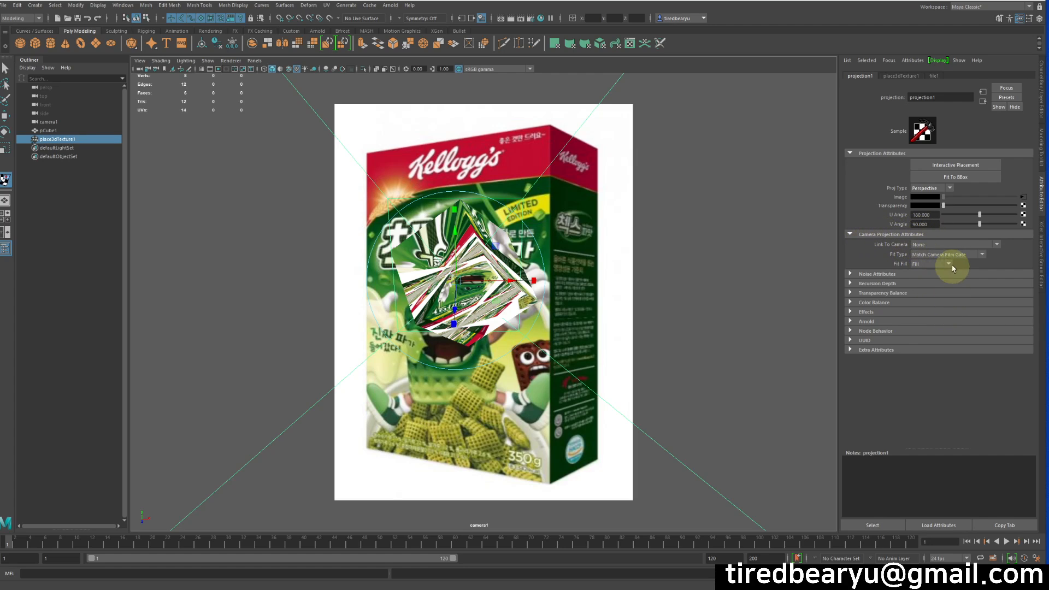
pyautogui.click(955, 245)
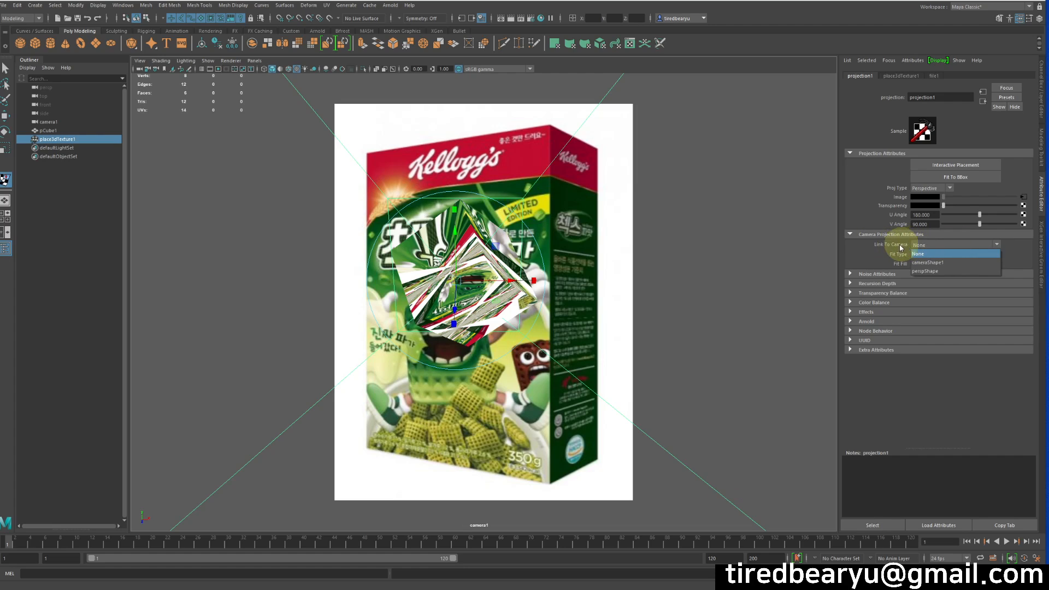
pyautogui.click(930, 263)
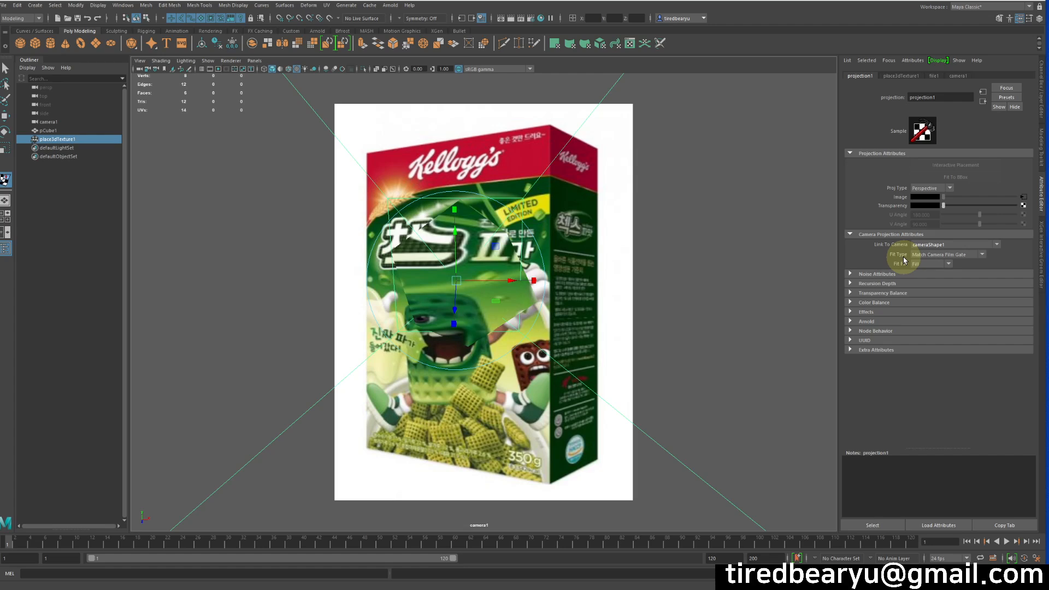
# Try the Match Camera Resolution fit type on the projection, then return to Match Camera Film Gate
pyautogui.click(947, 255)
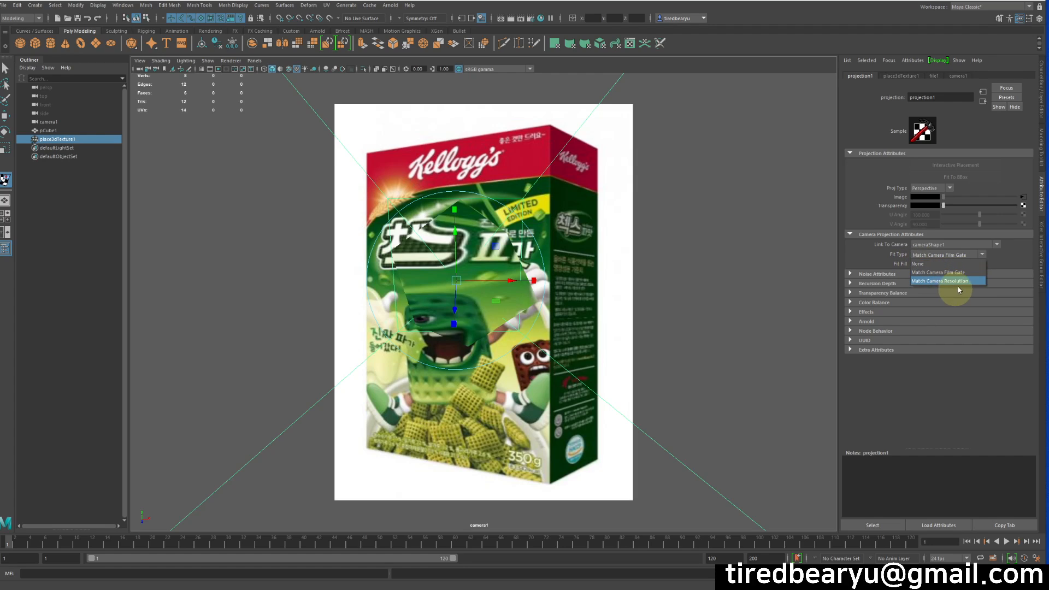
pyautogui.click(963, 273)
pyautogui.click(969, 256)
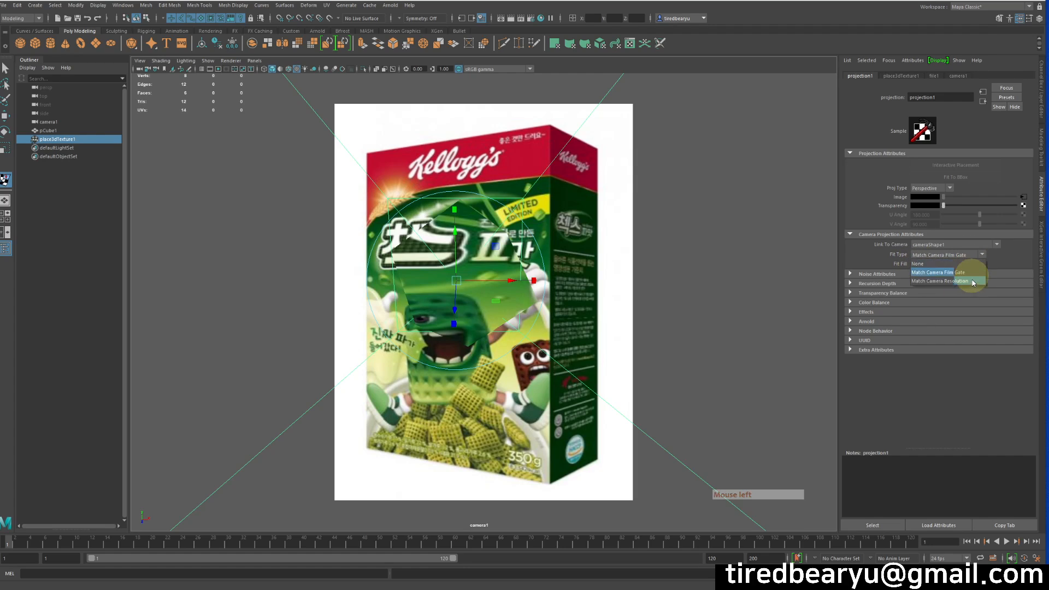
pyautogui.click(967, 278)
pyautogui.click(979, 256)
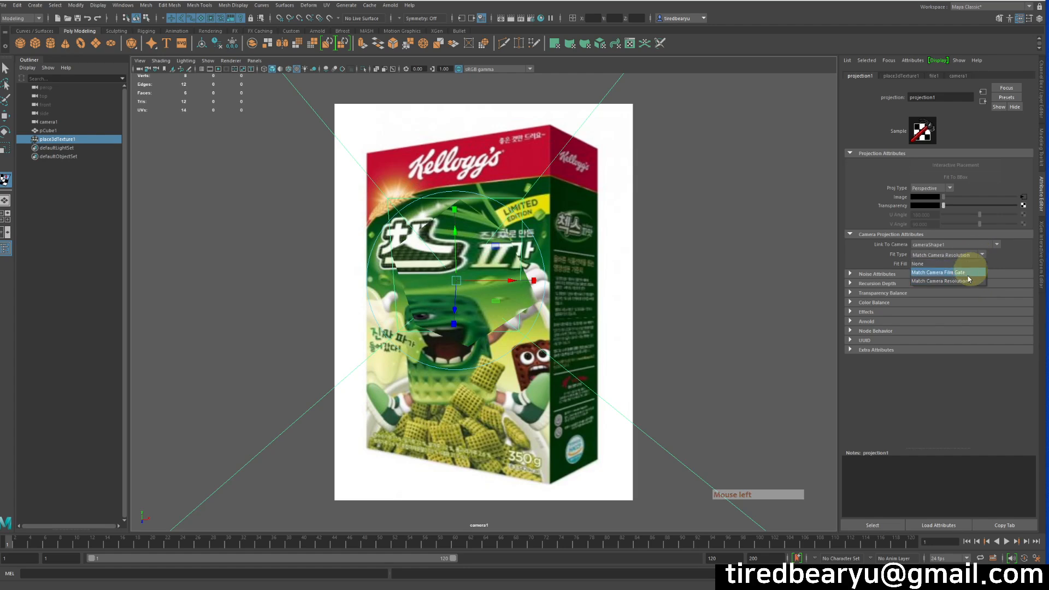
pyautogui.click(965, 271)
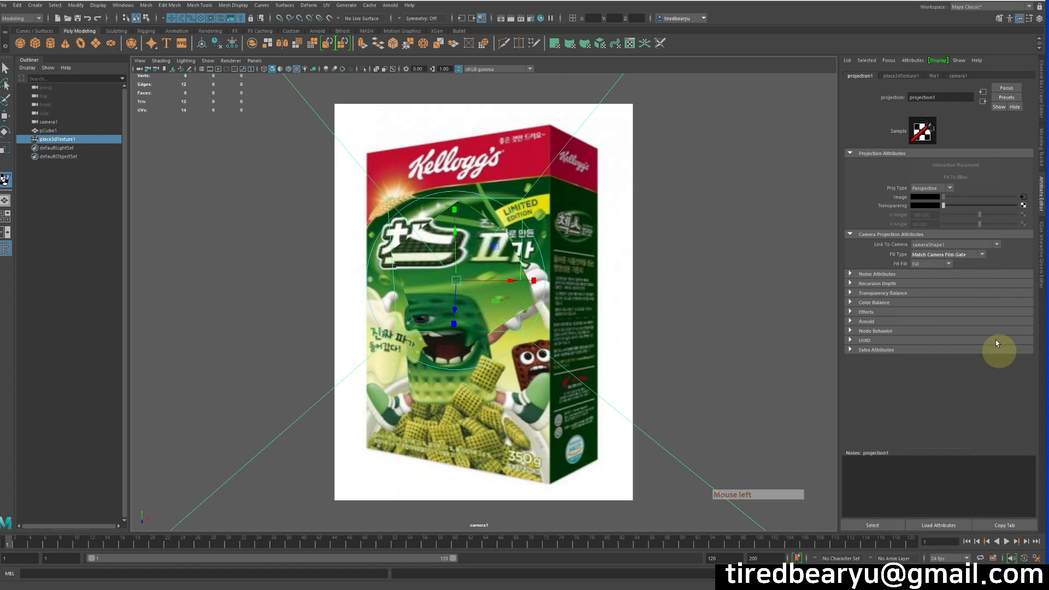
# Set the projection's Fit Fill to Vertical and its Fit Type to Match Camera Resolution, then deselect everything
pyautogui.click(929, 265)
pyautogui.click(931, 291)
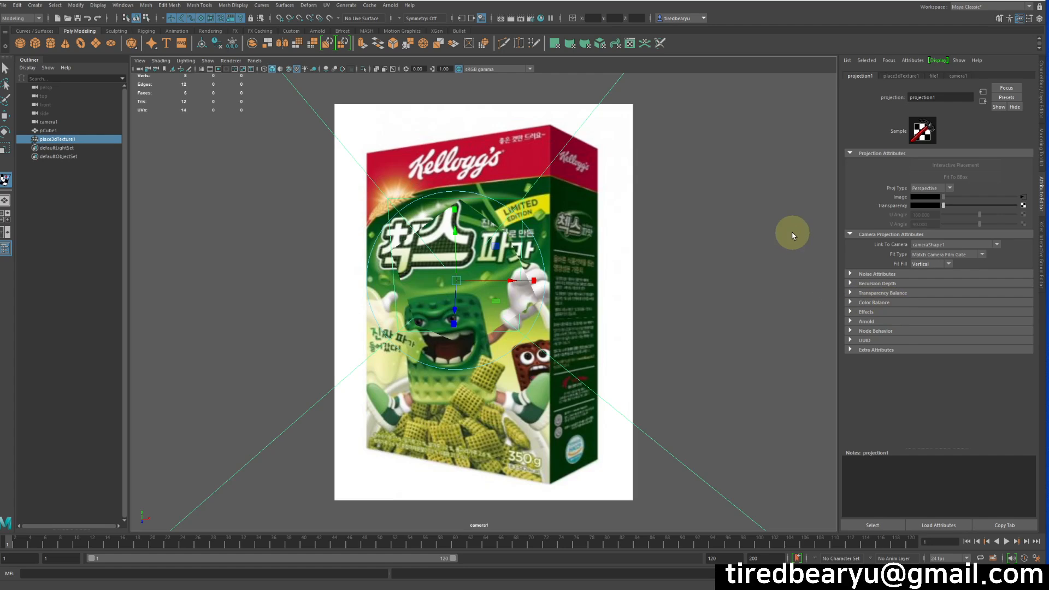
pyautogui.click(951, 254)
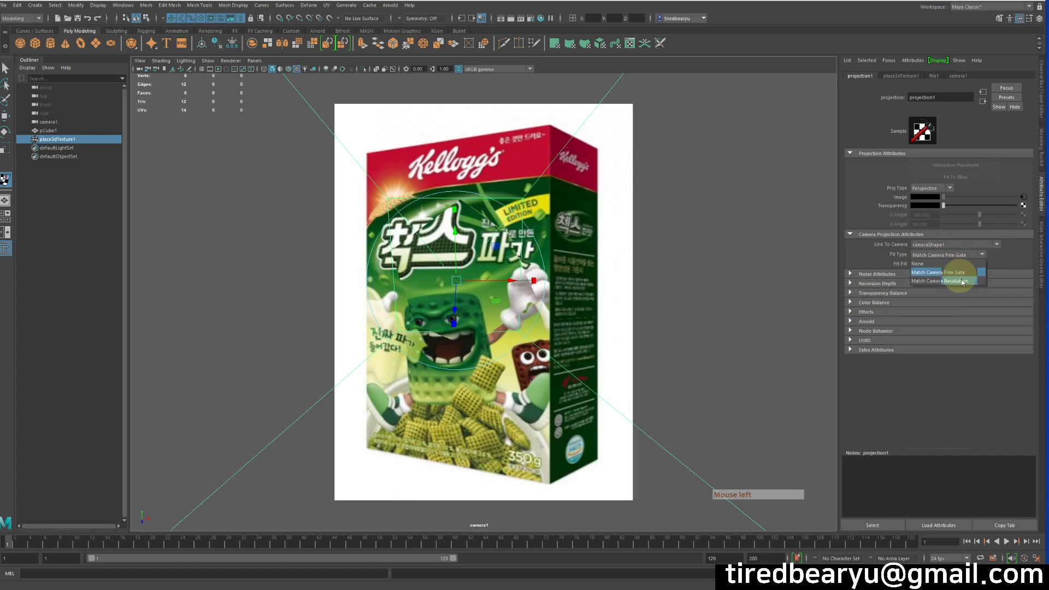
pyautogui.click(953, 281)
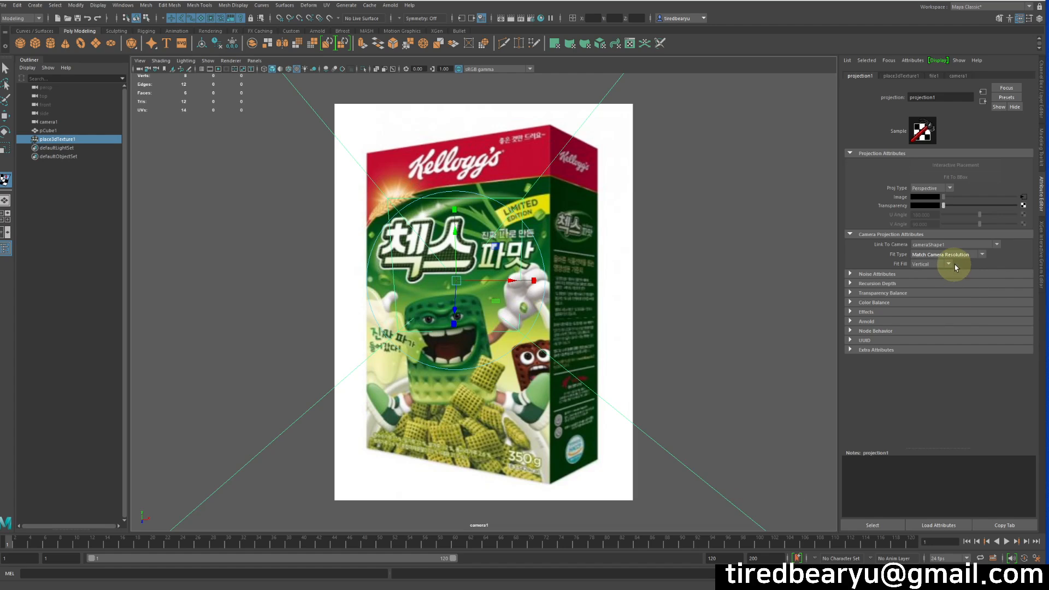
pyautogui.click(764, 321)
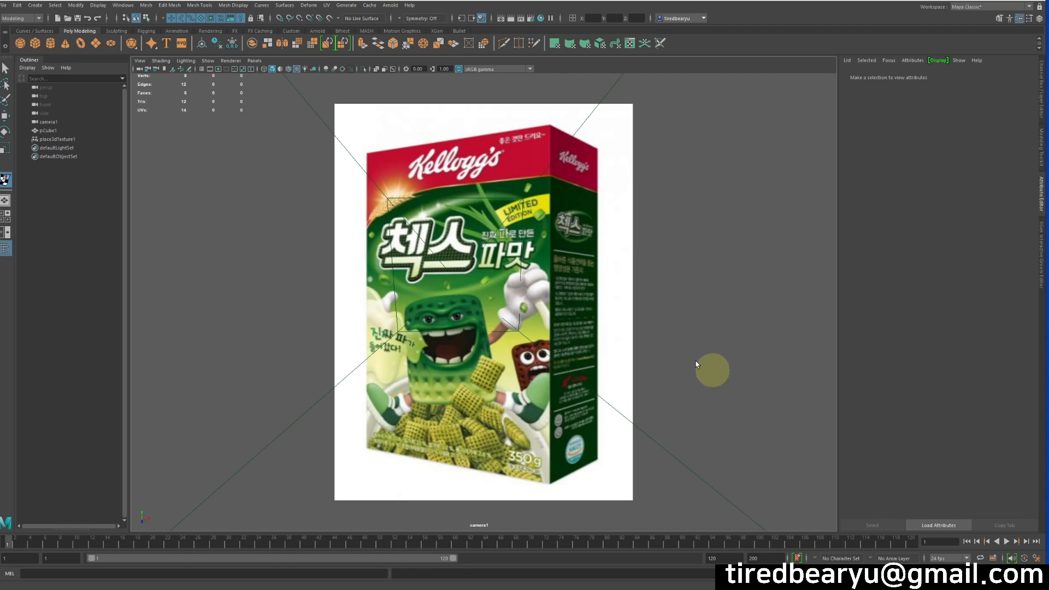
# Try hiding the place3dTexture1 placement node, then show it again and clear the selection
pyautogui.click(59, 140)
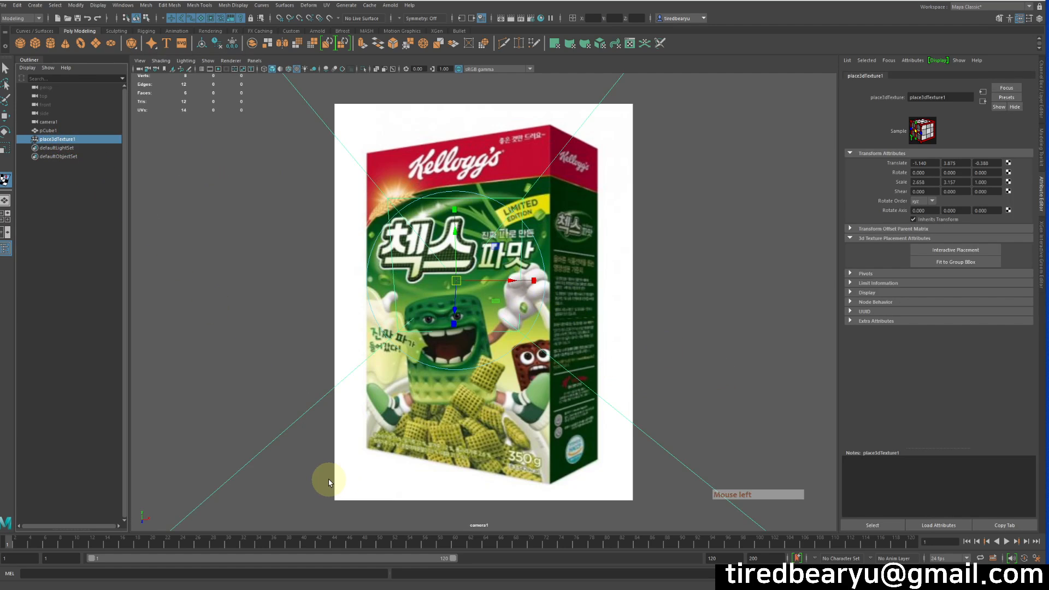
pyautogui.press('h')
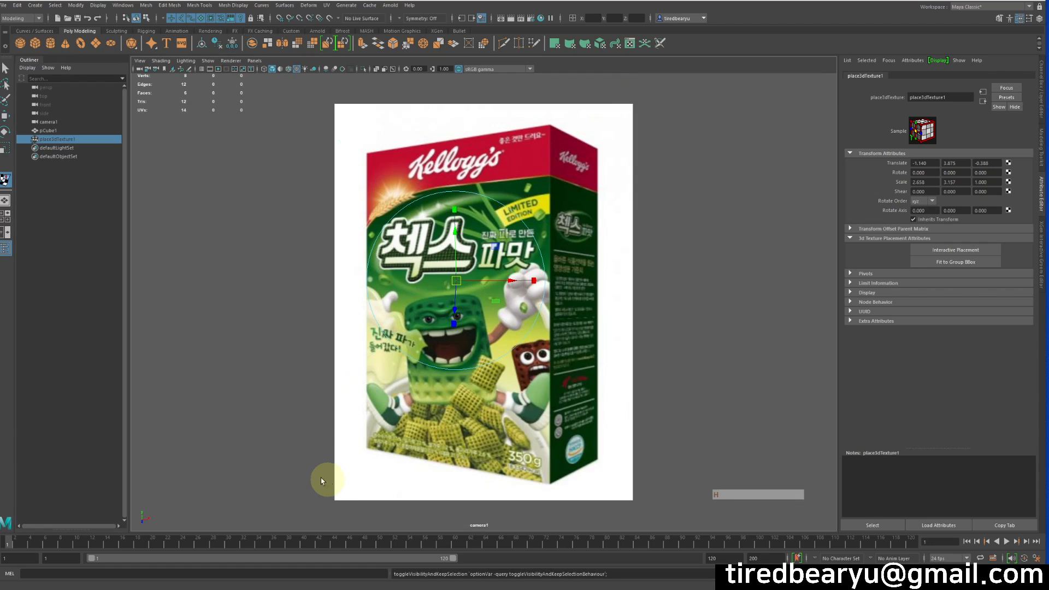
pyautogui.click(684, 363)
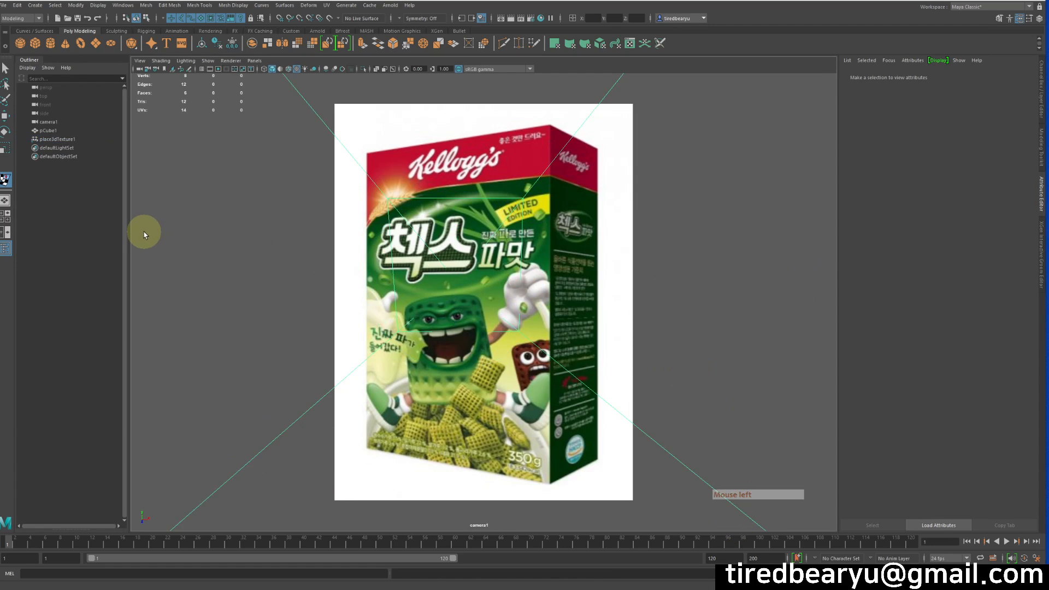
pyautogui.click(69, 142)
pyautogui.click(687, 300)
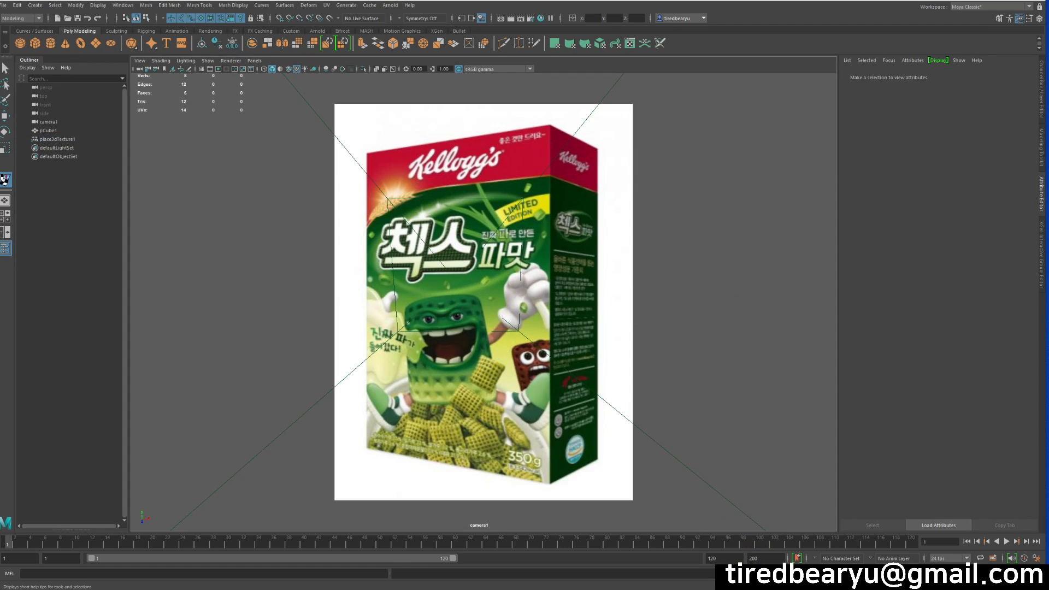
# Select the cube in the camera view, try moving it, and undo the move
pyautogui.click(766, 276)
pyautogui.click(677, 385)
pyautogui.click(383, 234)
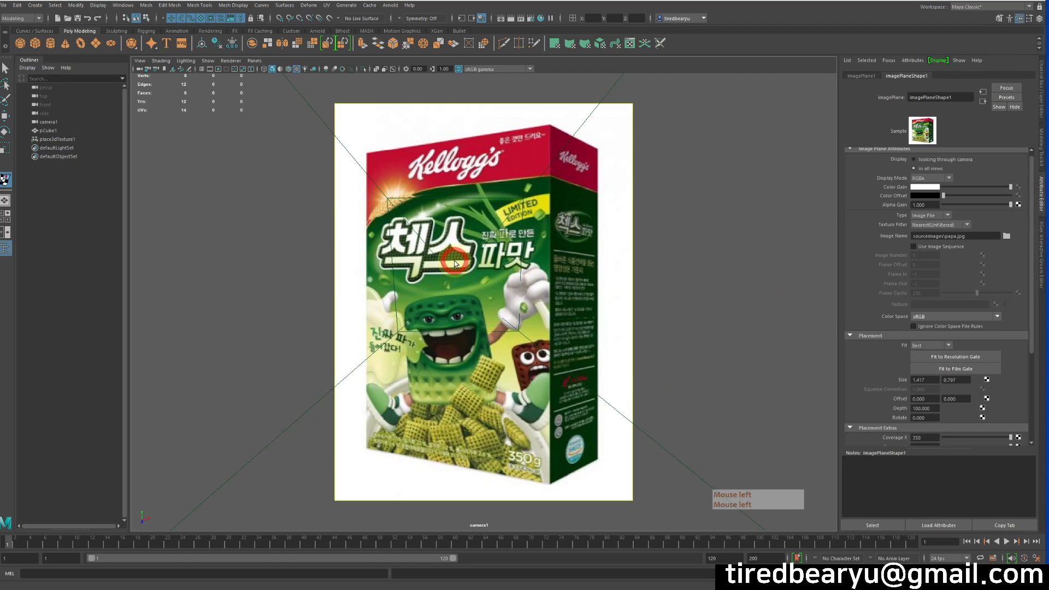
pyautogui.click(455, 261)
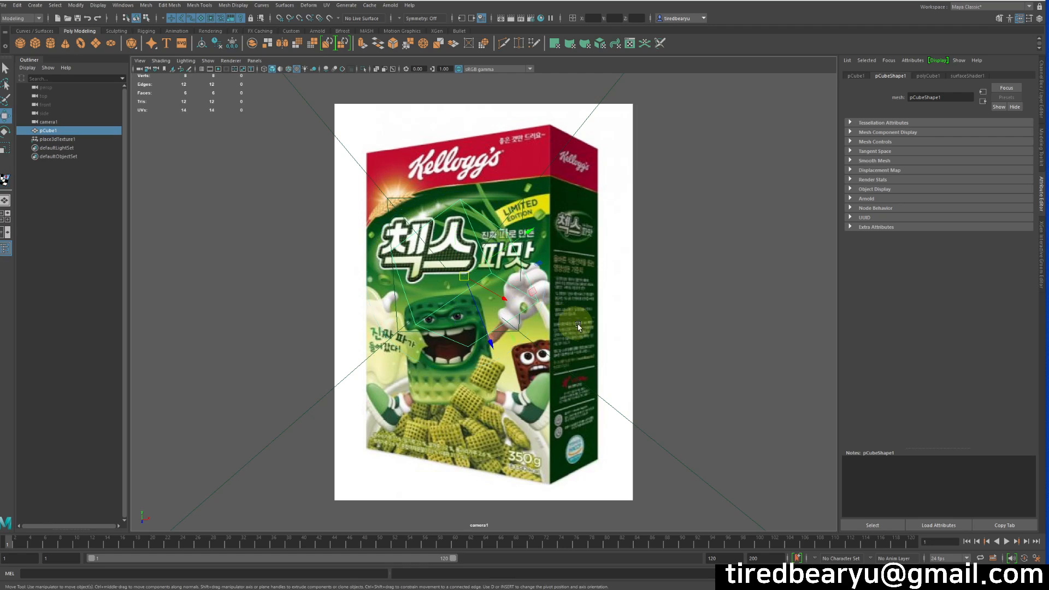
pyautogui.moveTo(668, 342); pyautogui.dragTo(689, 357, button='middle')
pyautogui.press('z')
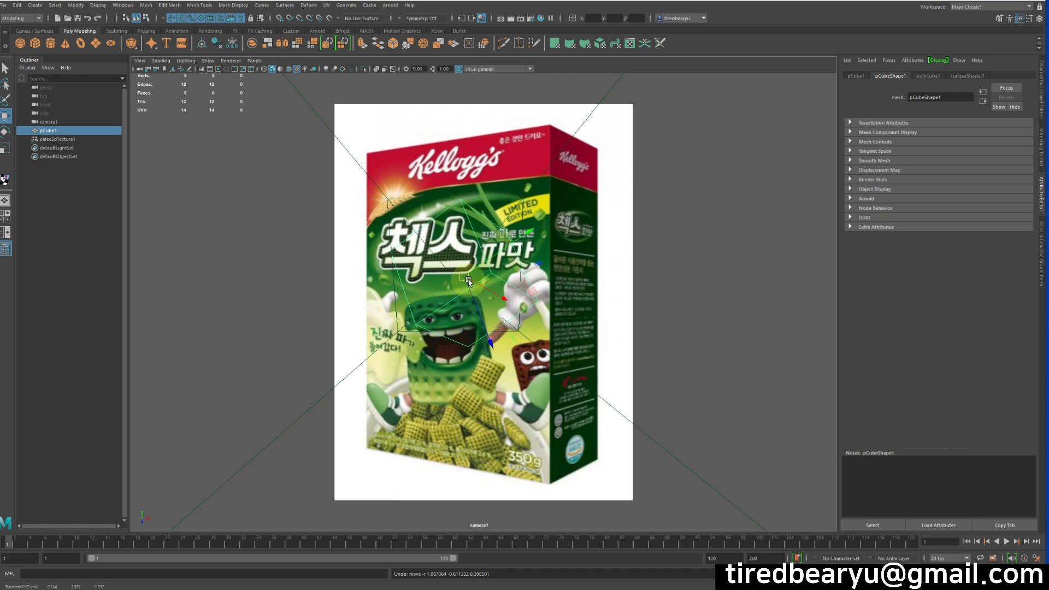
# Try rotating the cube and moving it across the camera view, undoing the moves
pyautogui.press('e')
pyautogui.moveTo(482, 273); pyautogui.dragTo(459, 298)
pyautogui.press('w')
pyautogui.moveTo(744, 395); pyautogui.dragTo(1021, 372, button='middle')
pyautogui.press('z')
pyautogui.moveTo(585, 288); pyautogui.dragTo(841, 273, button='middle')
pyautogui.press('z')
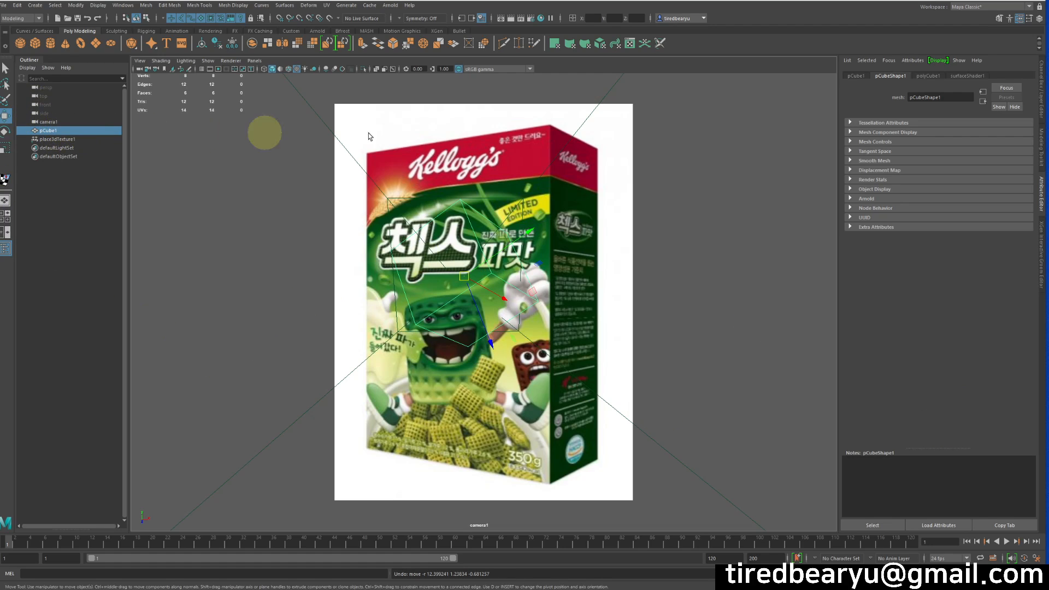
# Trace the cube's surface shader through its projection to the file1 texture and check the Filter Type options
pyautogui.click(974, 78)
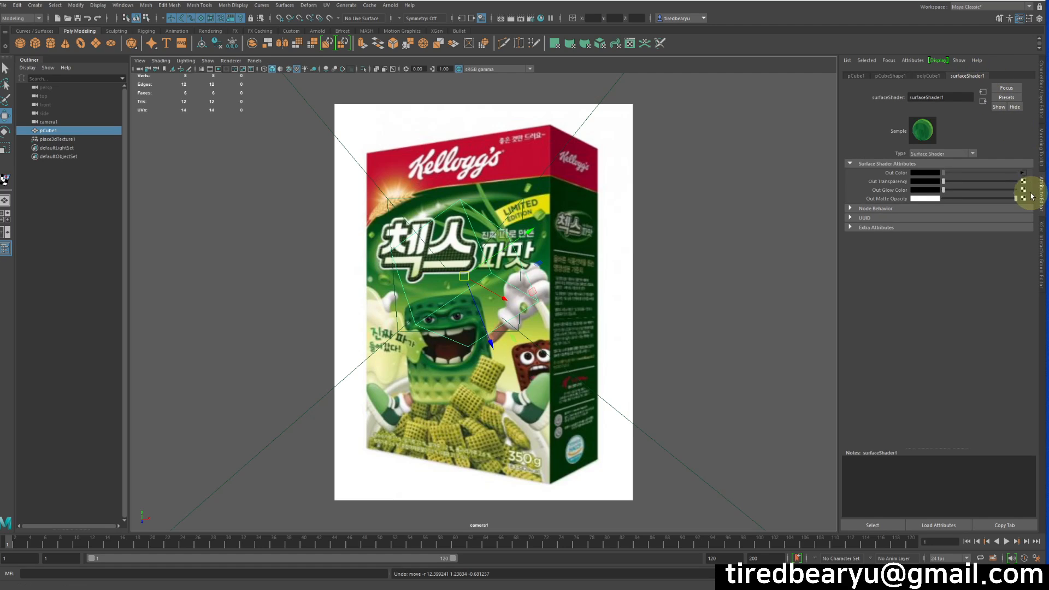
pyautogui.click(1023, 173)
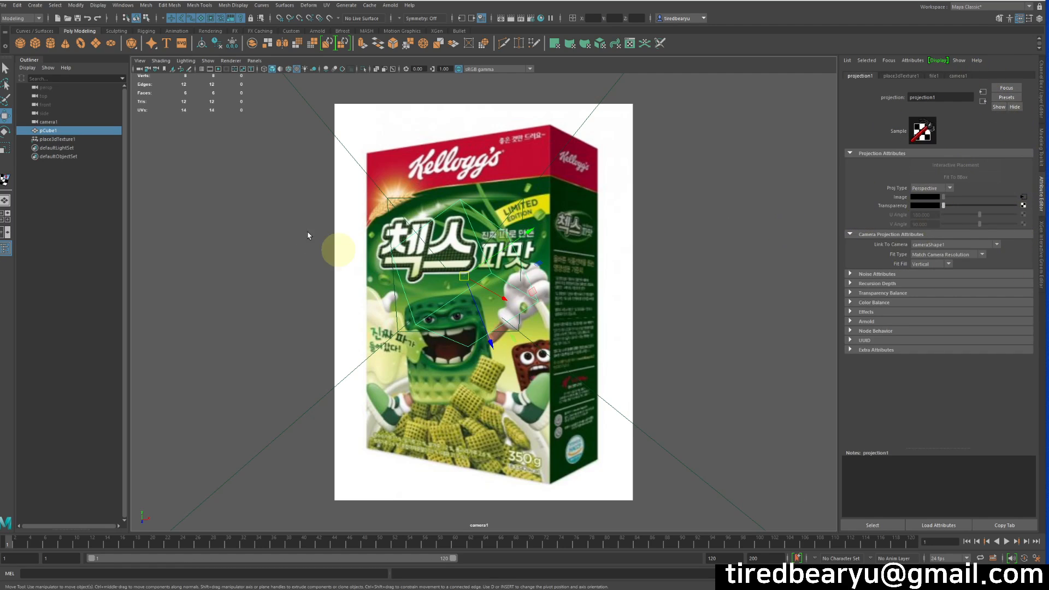
pyautogui.click(935, 76)
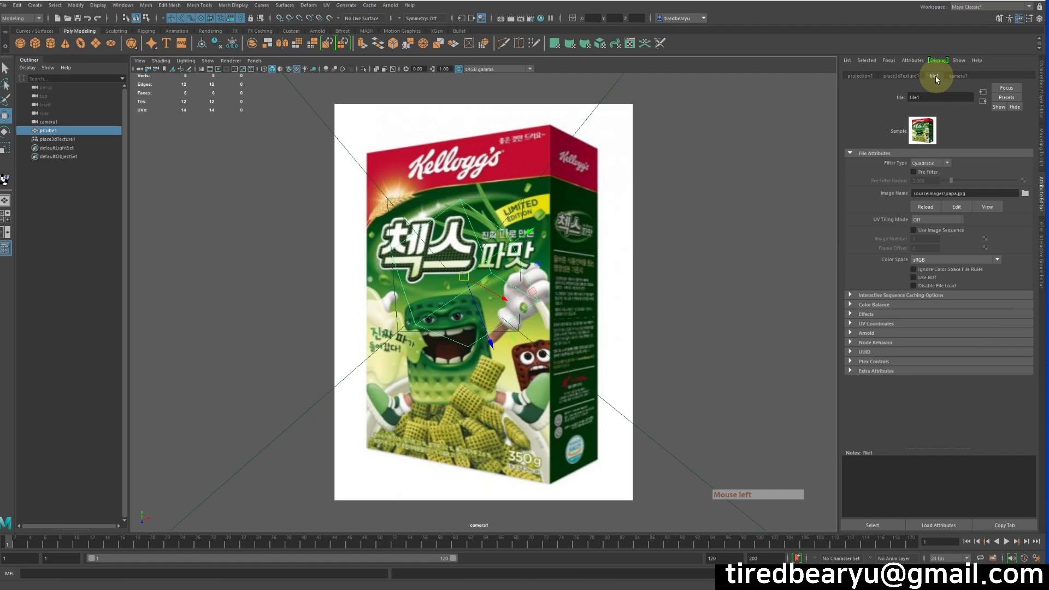
pyautogui.click(925, 165)
pyautogui.click(936, 163)
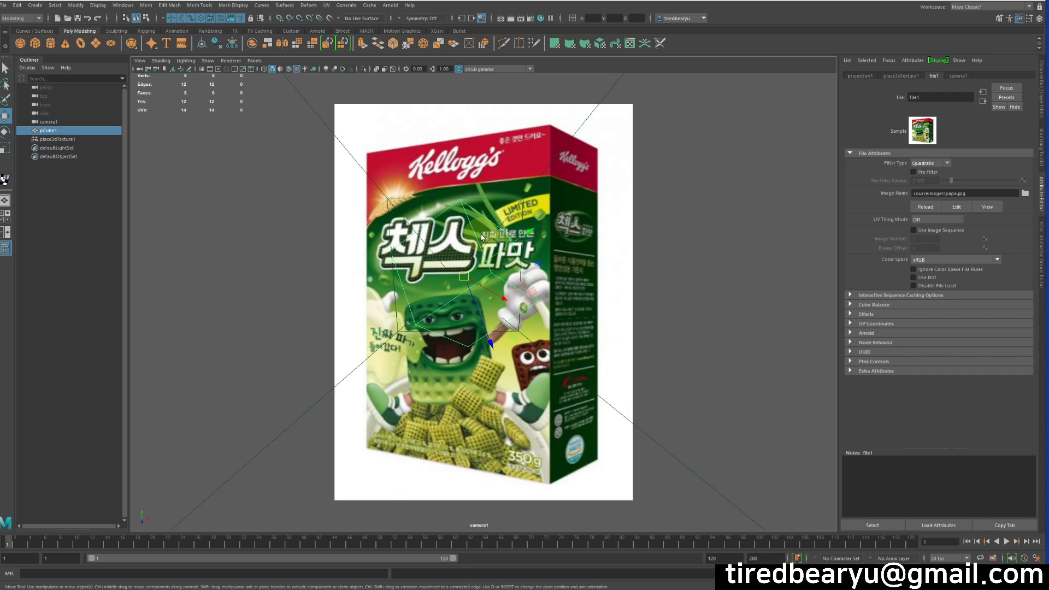
# Move the cube over the box's side face and render the camera view to examine the projected texture up close
pyautogui.moveTo(464, 277); pyautogui.dragTo(558, 289)
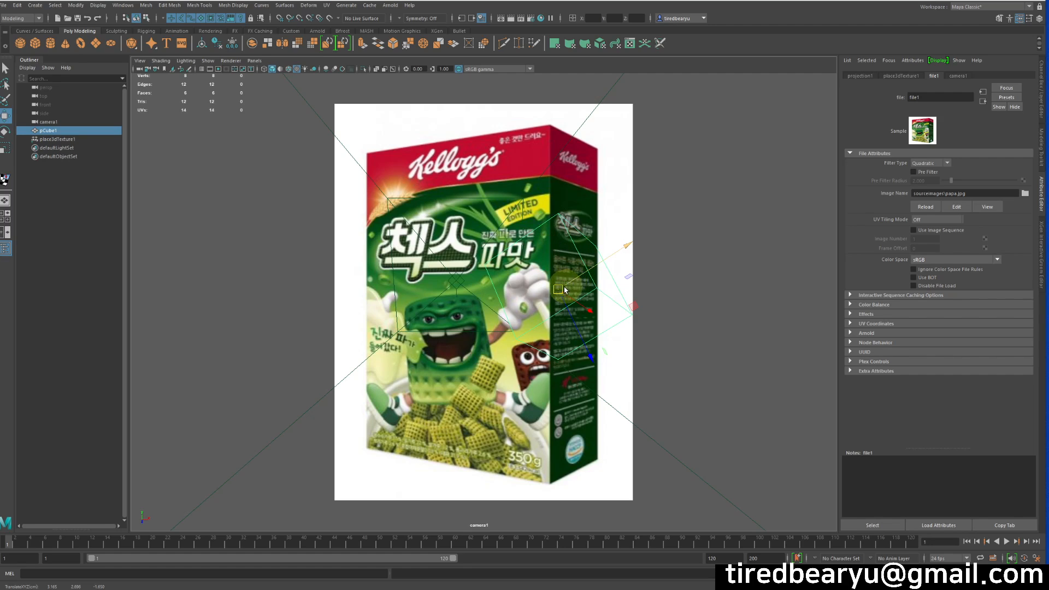
pyautogui.moveTo(564, 290)
pyautogui.mouseDown()
pyautogui.moveTo(525, 320)
pyautogui.moveTo(557, 286)
pyautogui.mouseUp()
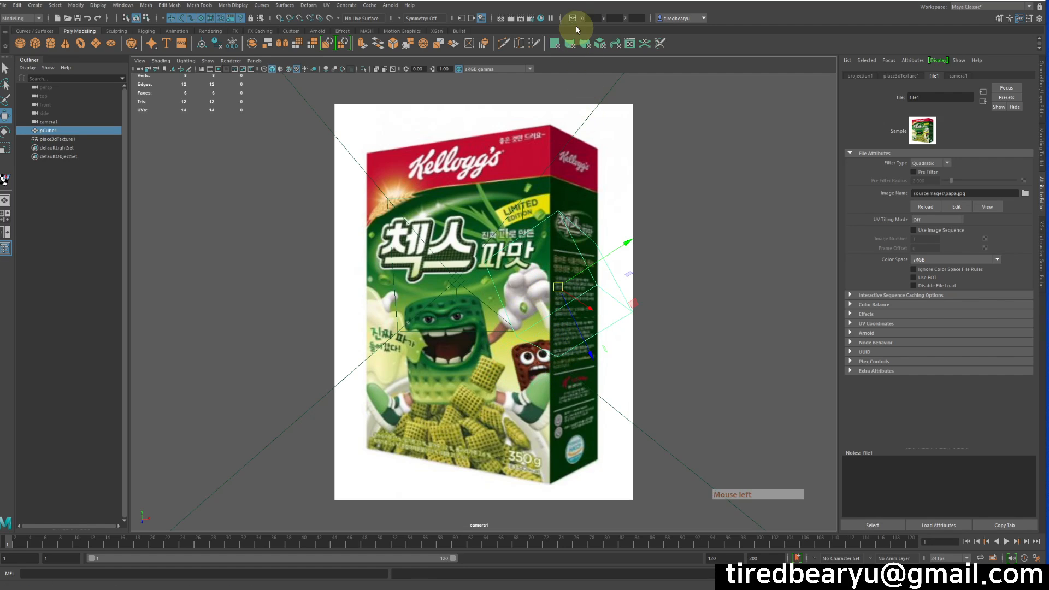
pyautogui.click(521, 19)
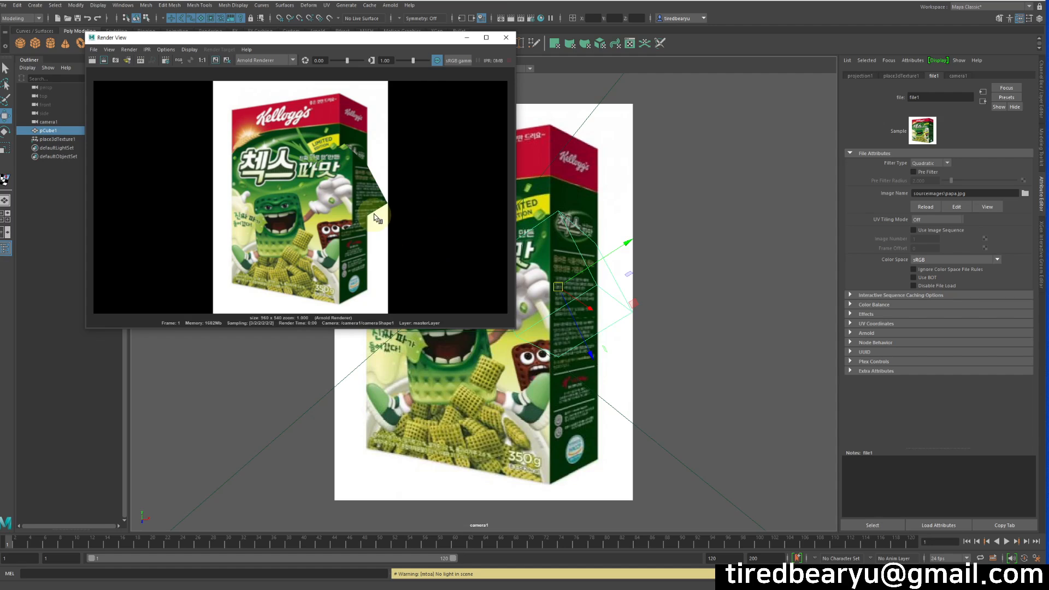
pyautogui.scroll(6, 376, 219)
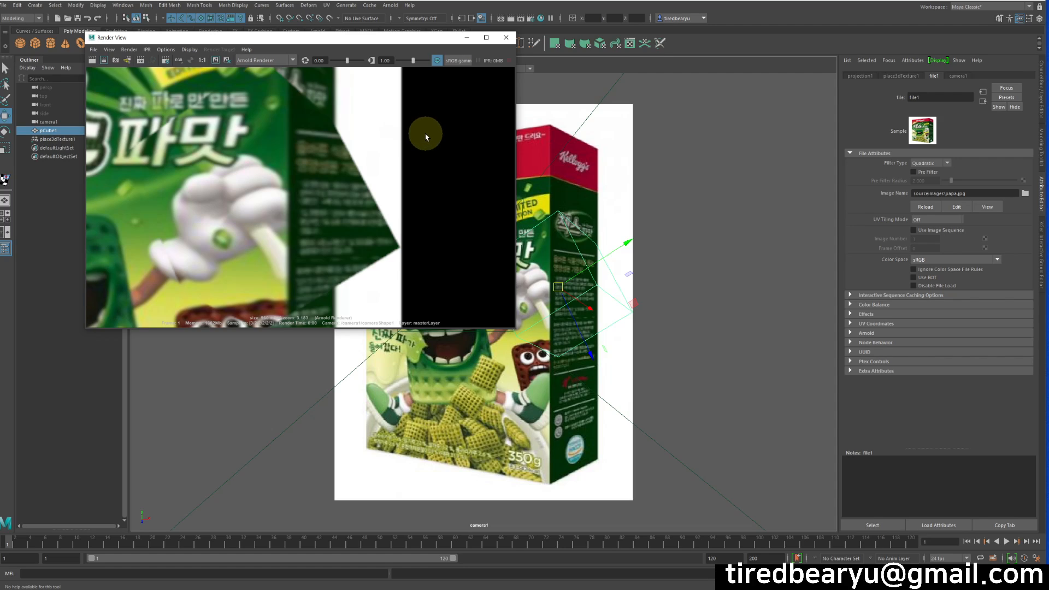
# Set the file texture's Filter Type to Off, re-render to inspect the projection's sharpness, and close the render
pyautogui.click(927, 164)
pyautogui.click(931, 159)
pyautogui.click(928, 165)
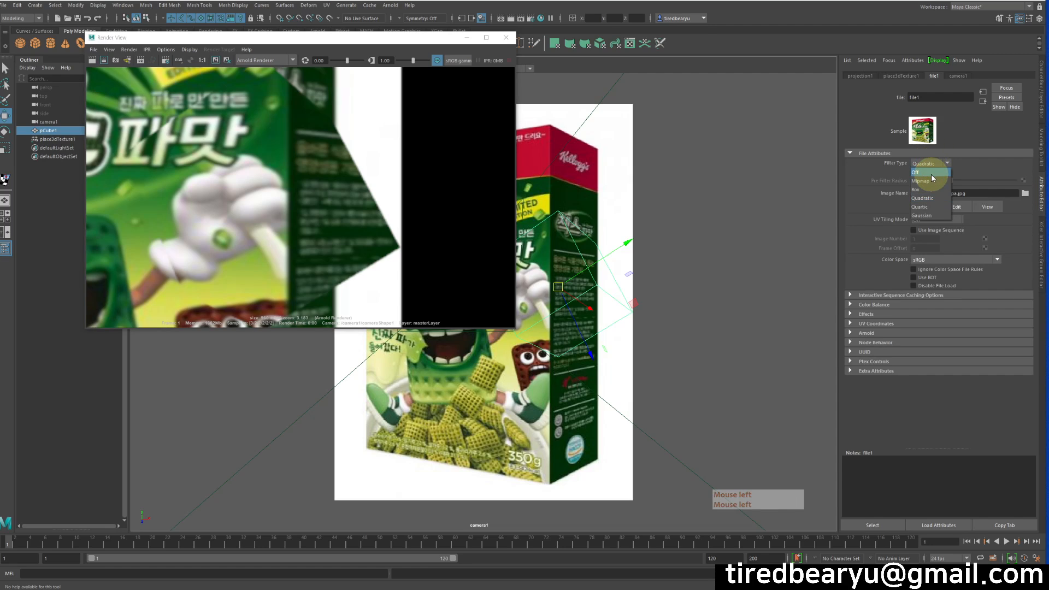
pyautogui.click(929, 156)
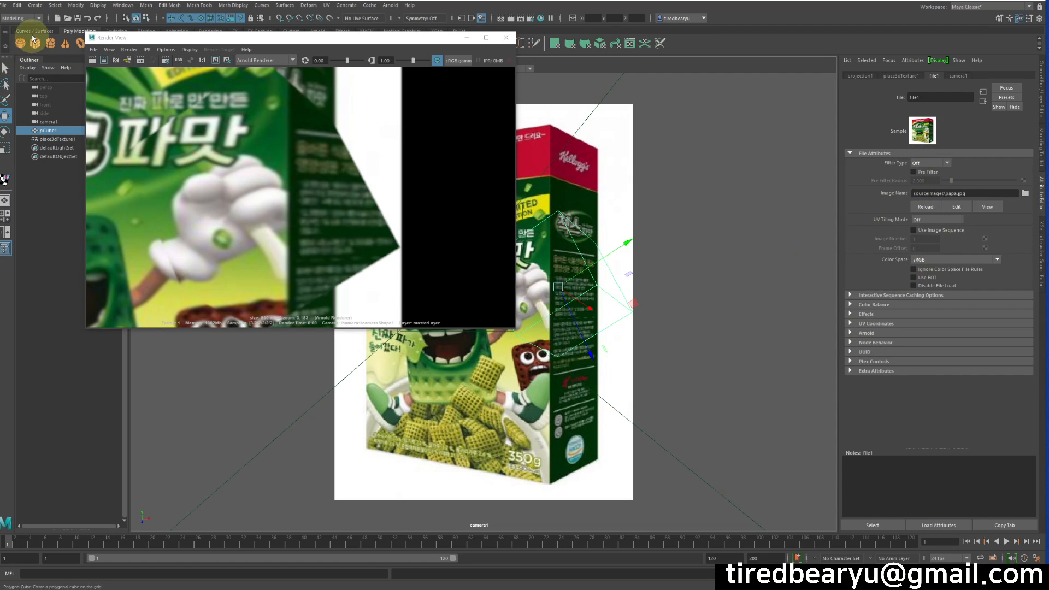
pyautogui.click(92, 60)
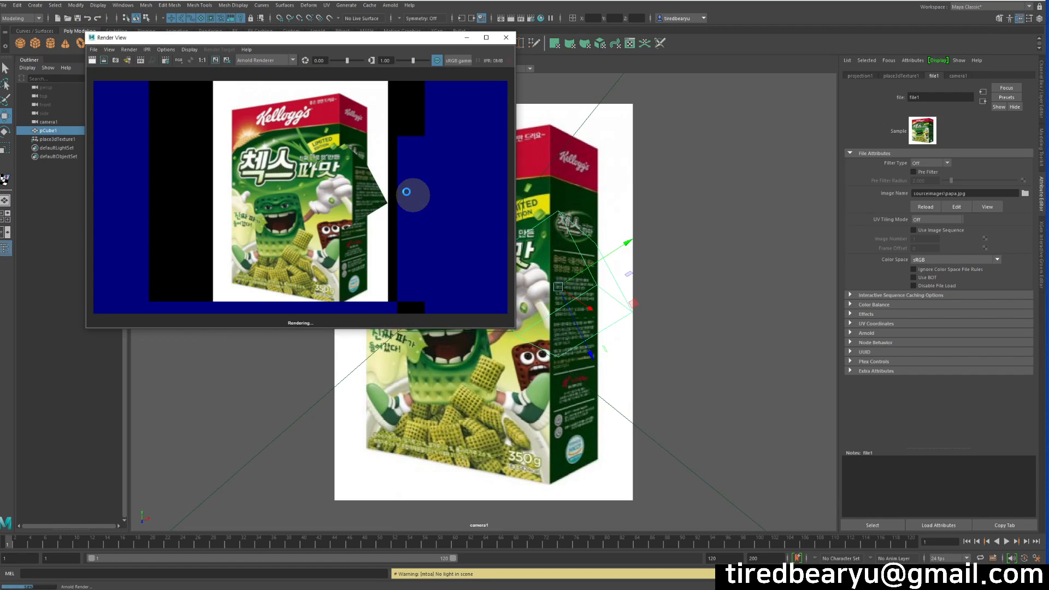
pyautogui.scroll(5, 412, 192)
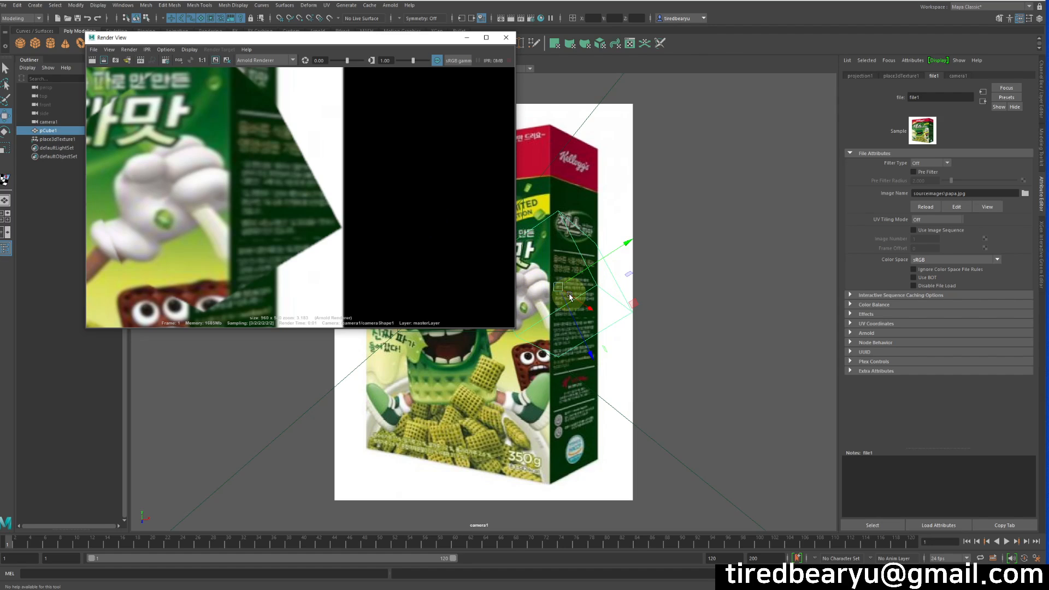
pyautogui.scroll(-1, 299, 202)
pyautogui.scroll(-3, 298, 196)
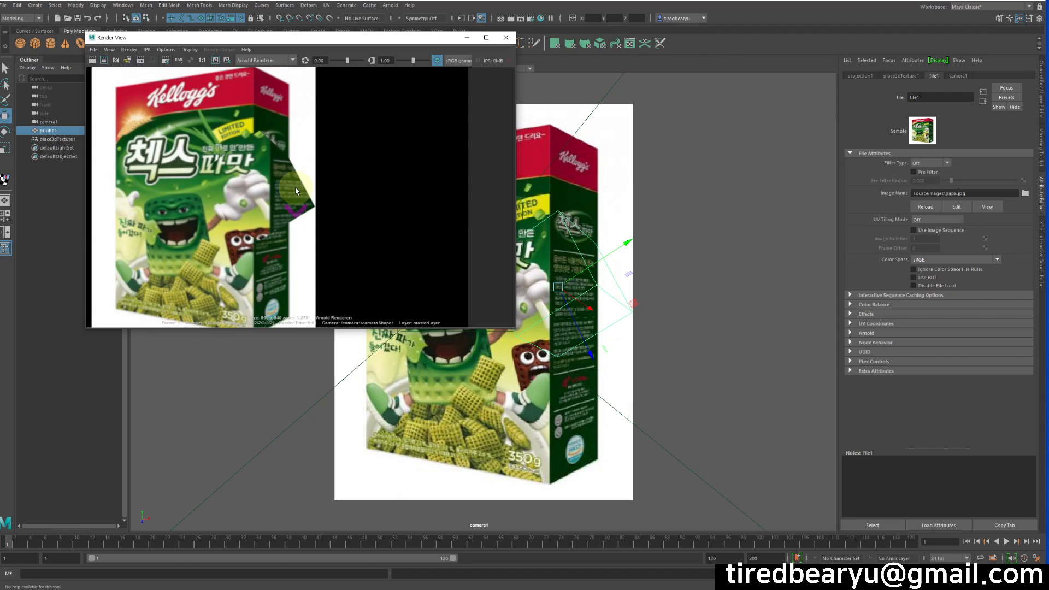
pyautogui.click(506, 37)
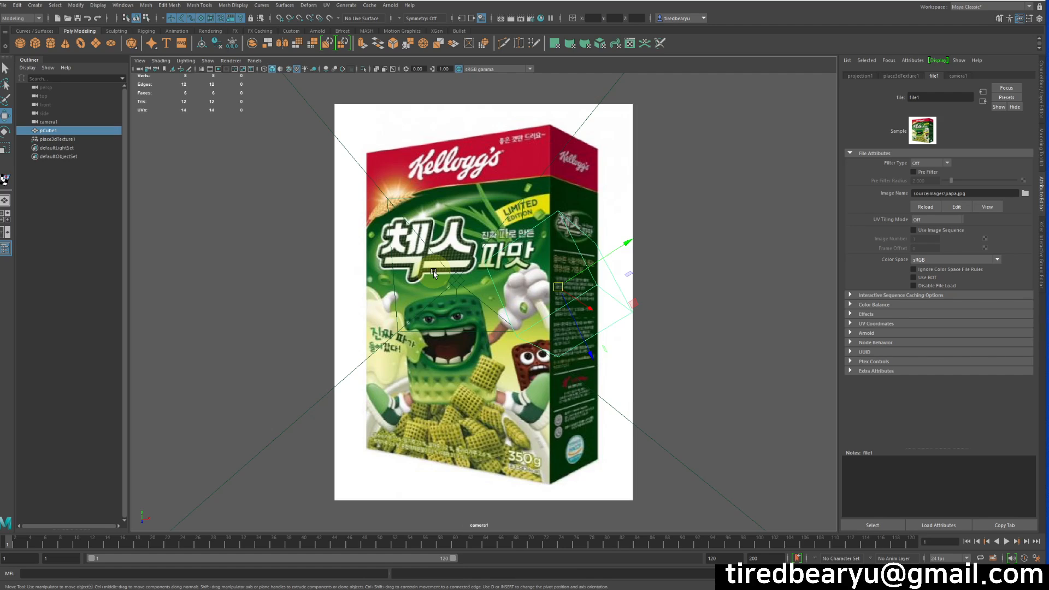
# Reselect the cube and move it back from the side face toward the upper front of the box
pyautogui.click(669, 179)
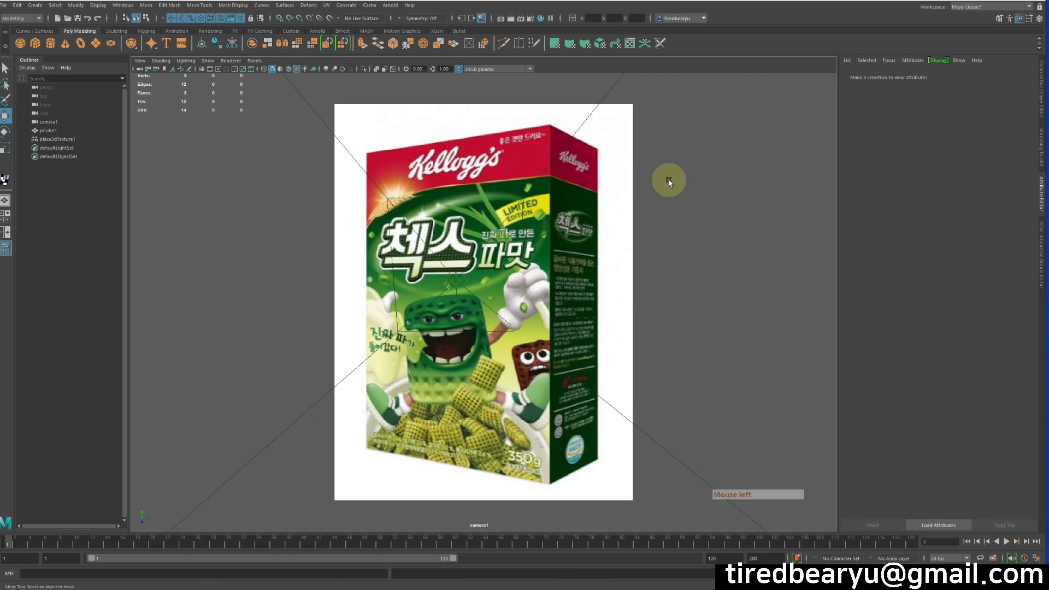
pyautogui.click(570, 271)
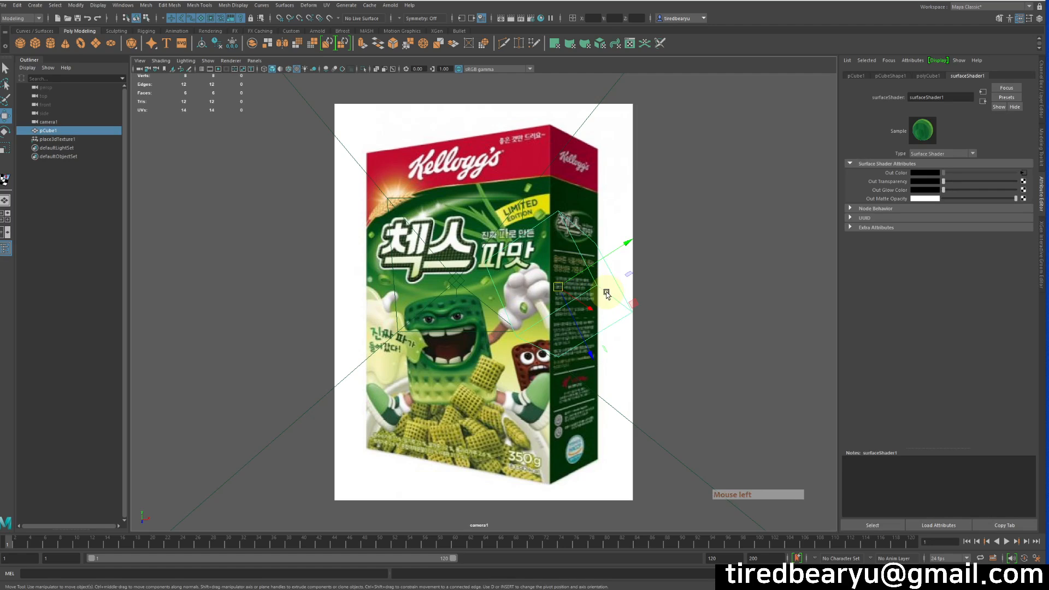
pyautogui.moveTo(558, 286); pyautogui.dragTo(512, 263)
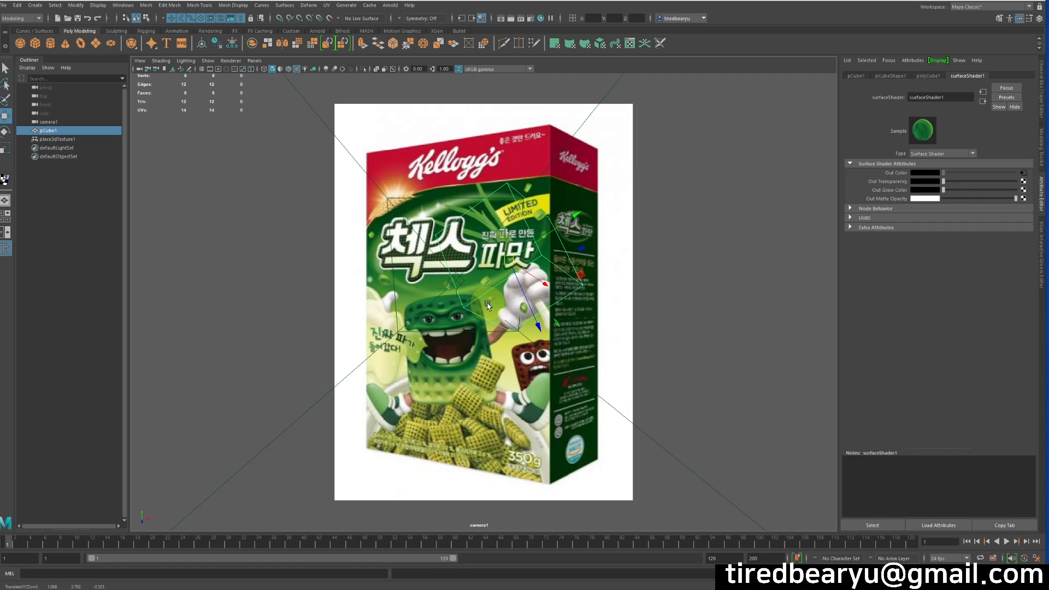
# Open the Hypershade and add surfaceShader1 to the selection together with the cube
pyautogui.click(541, 19)
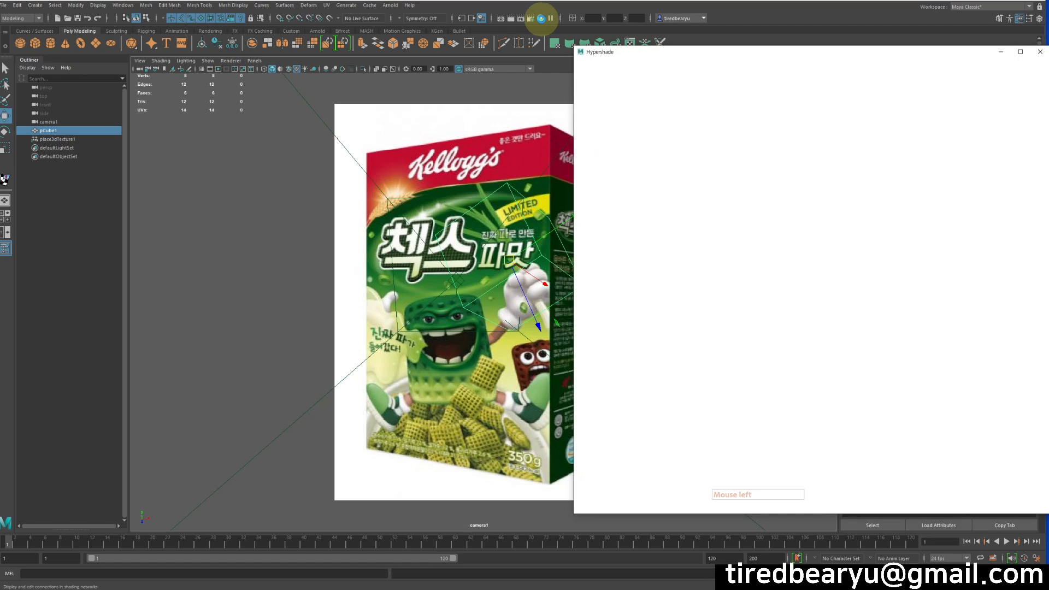
pyautogui.moveTo(671, 55)
pyautogui.mouseDown()
pyautogui.moveTo(628, 32)
pyautogui.moveTo(684, 66)
pyautogui.mouseUp()
pyautogui.click(530, 144)
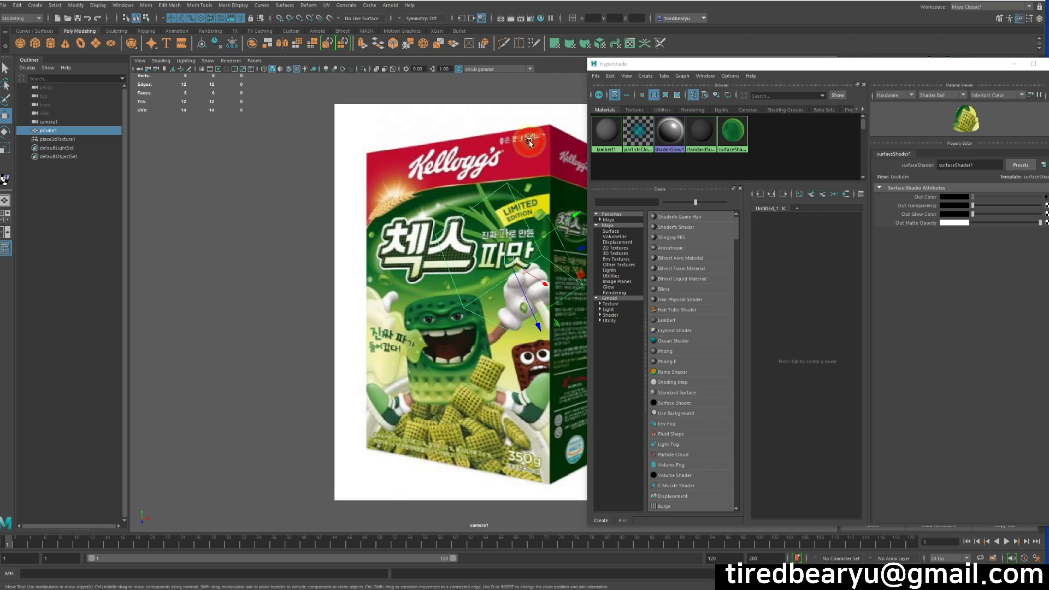
pyautogui.click(508, 204)
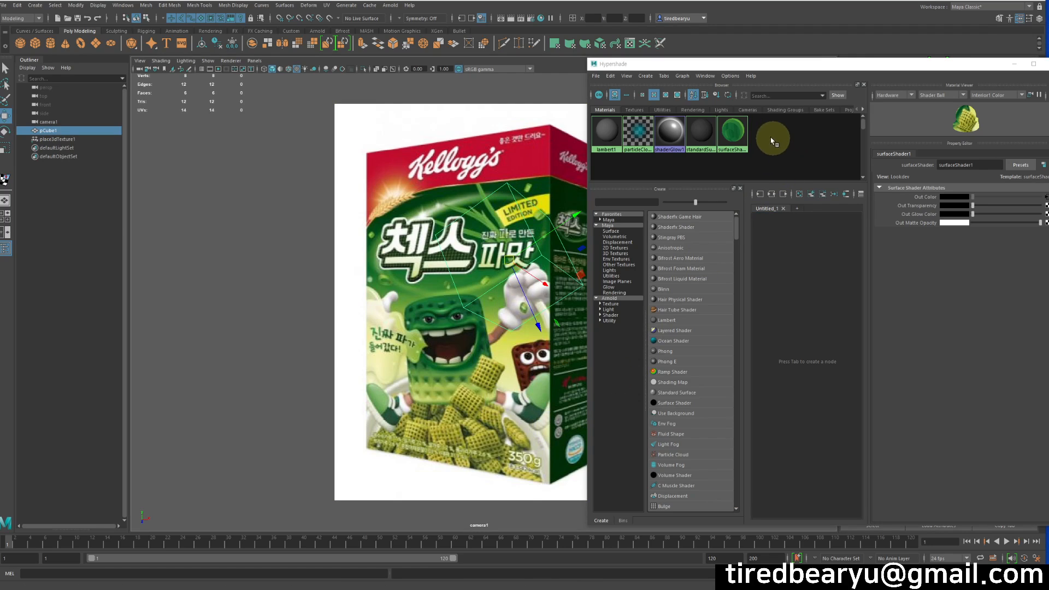
pyautogui.moveTo(729, 133); pyautogui.dragTo(735, 128, button='middle')
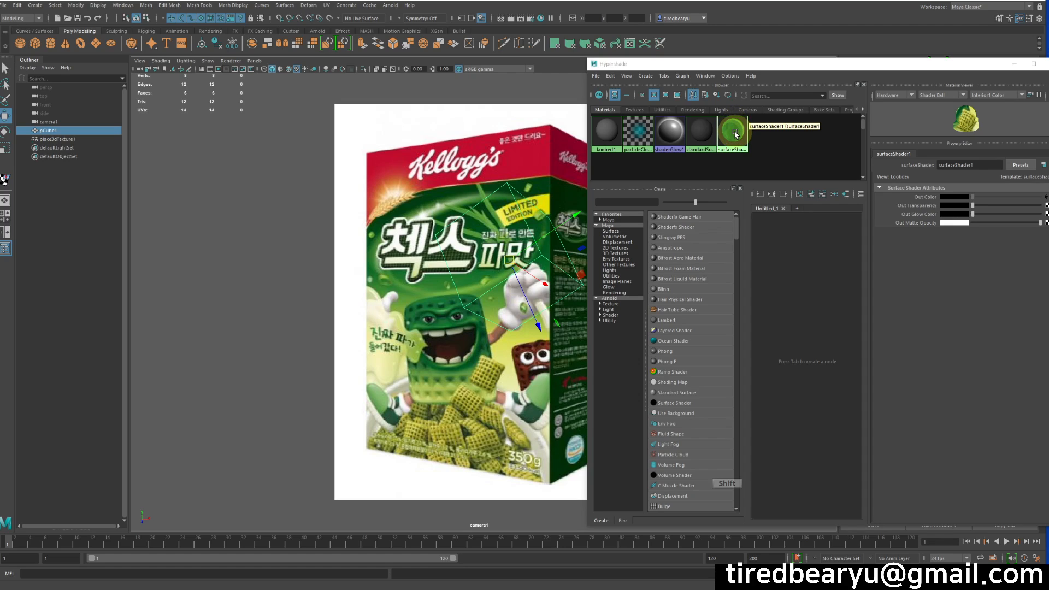
pyautogui.keyDown('shift'); pyautogui.click(735, 131); pyautogui.keyUp('shift')
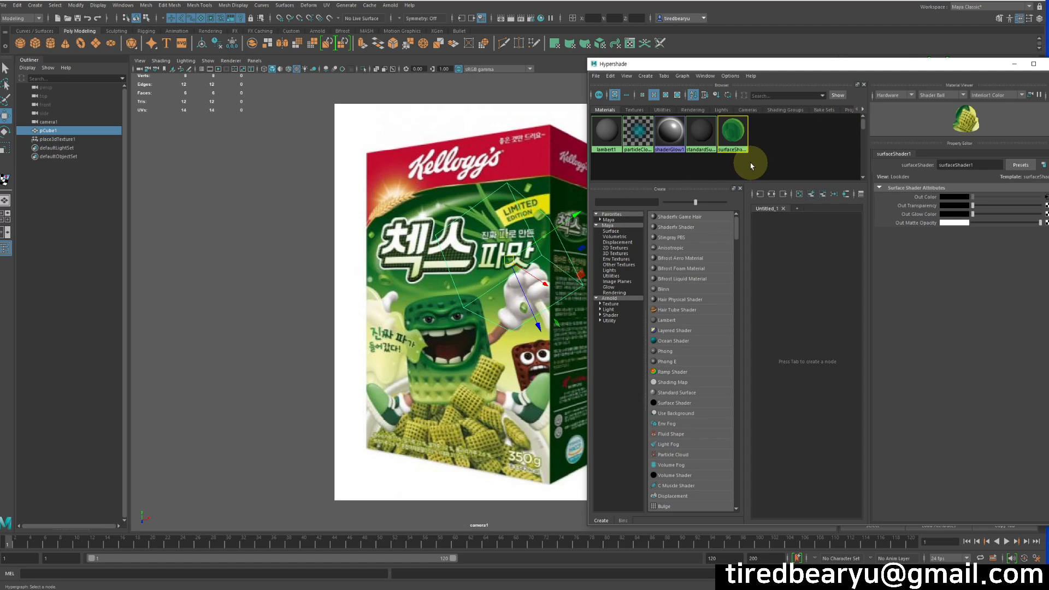
# Open the Convert to File Texture (Maya Software) options for the selected cube and shader
pyautogui.click(610, 76)
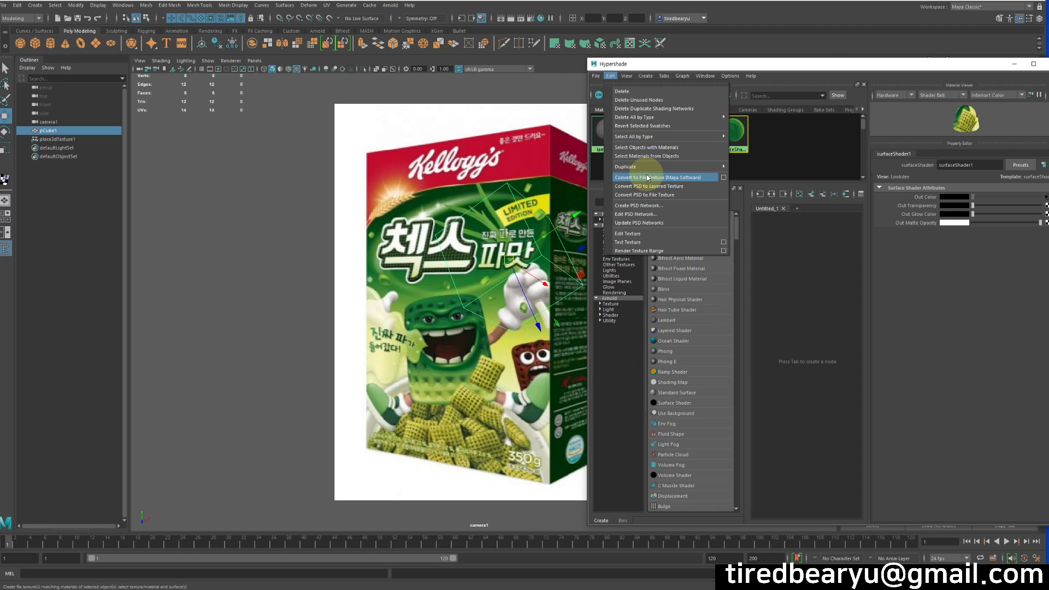
pyautogui.click(723, 177)
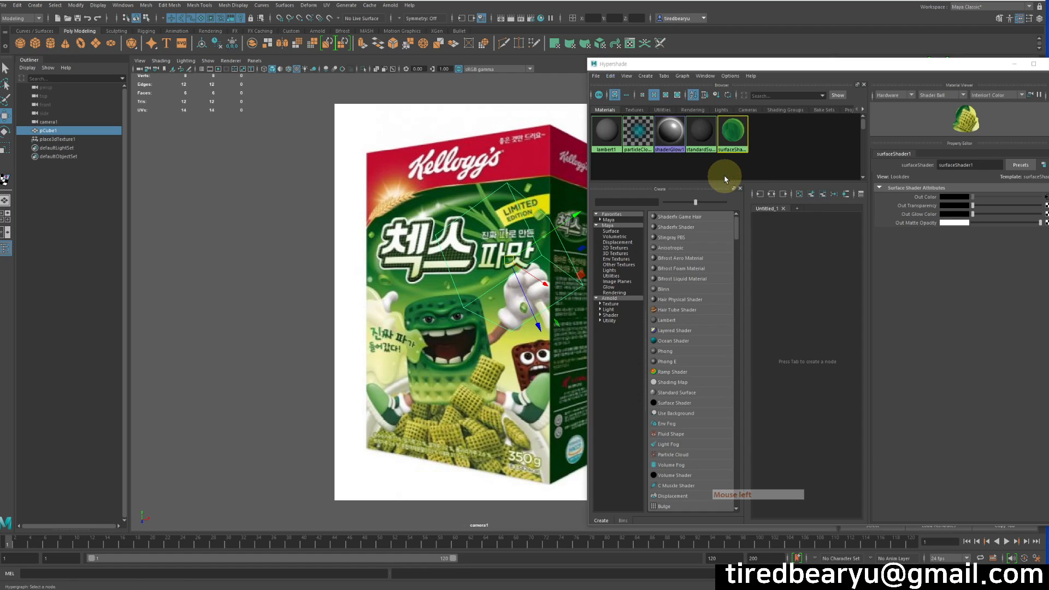
pyautogui.moveTo(786, 295); pyautogui.dragTo(695, 120)
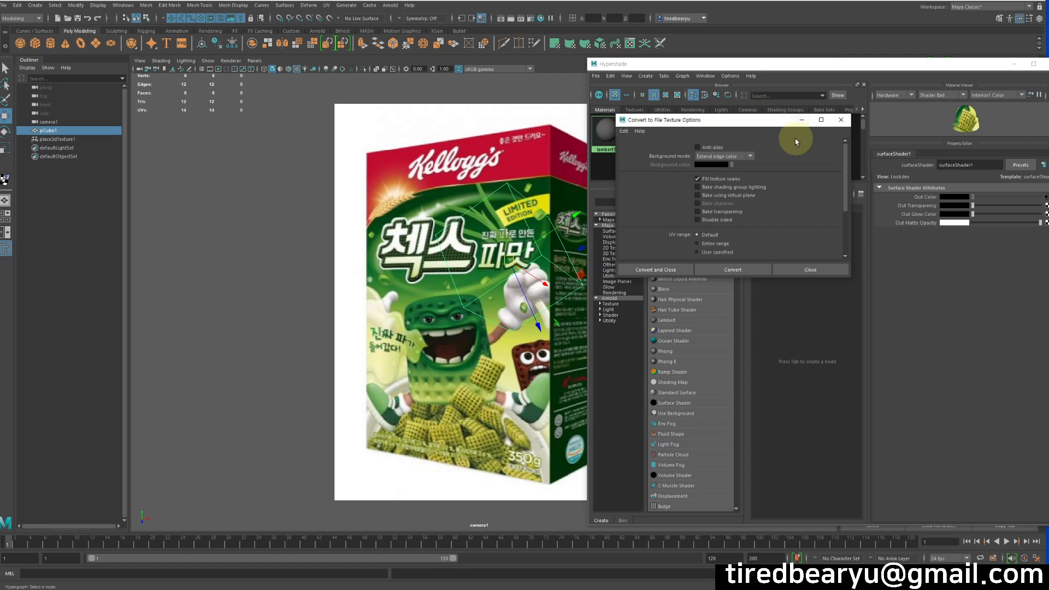
# Try the Shader default and Custom color background modes, return to Extend edge color, and review the UV range and resolution settings
pyautogui.click(722, 157)
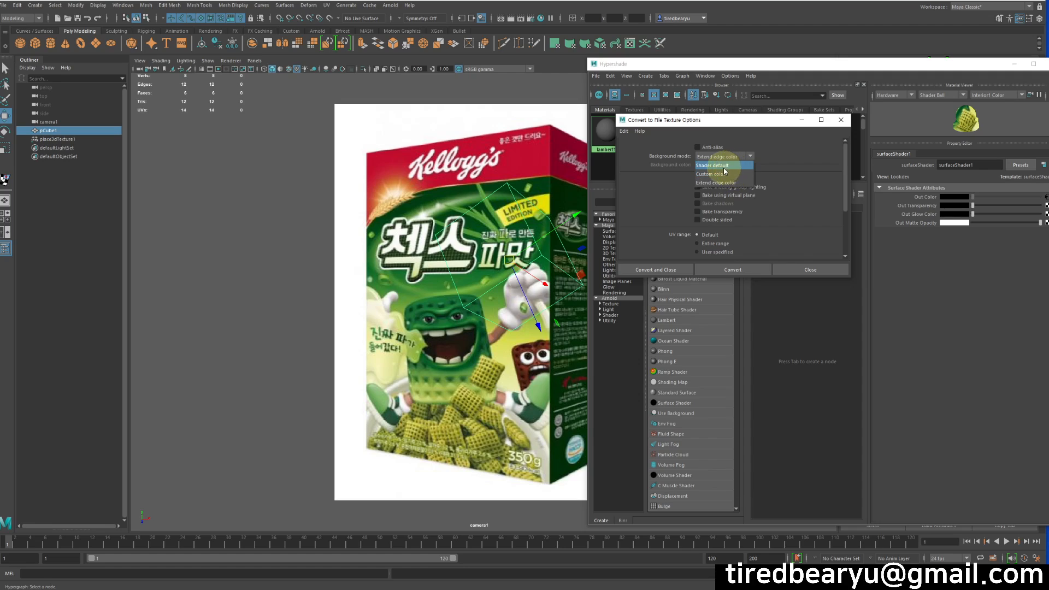
pyautogui.click(713, 165)
pyautogui.click(746, 158)
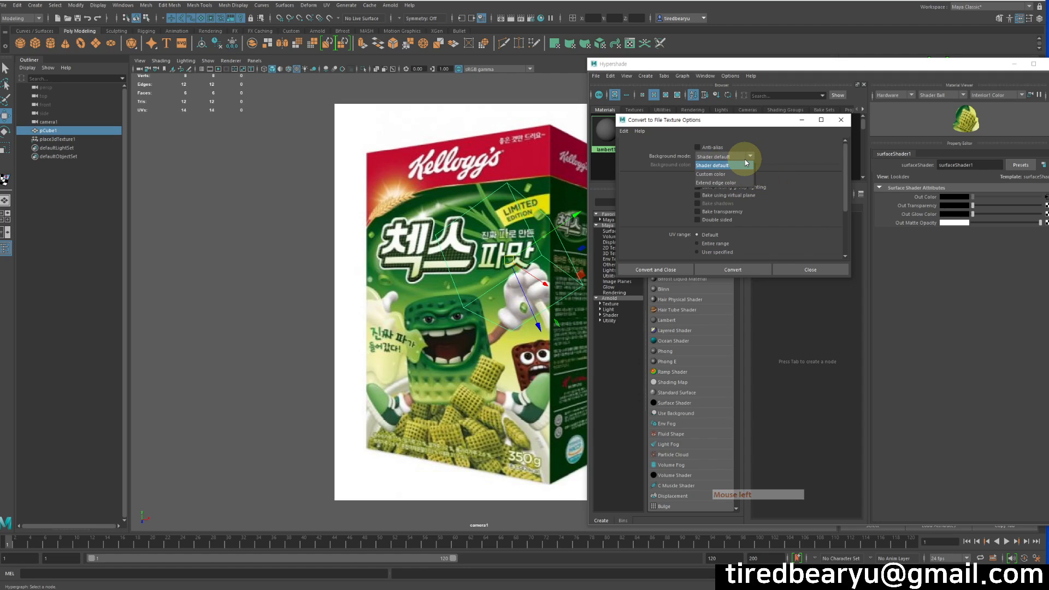
pyautogui.click(710, 174)
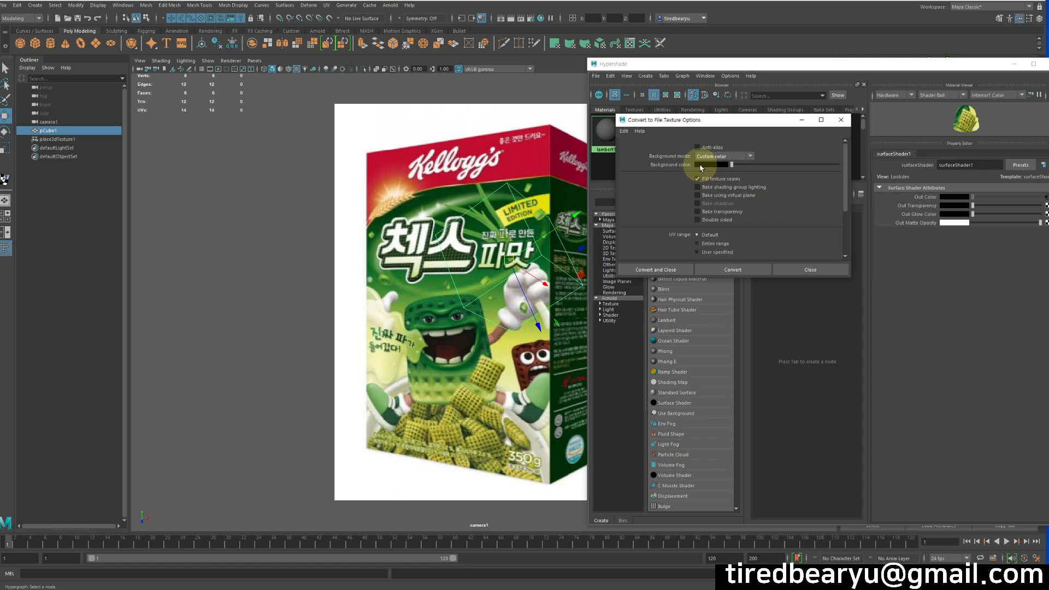
pyautogui.click(727, 157)
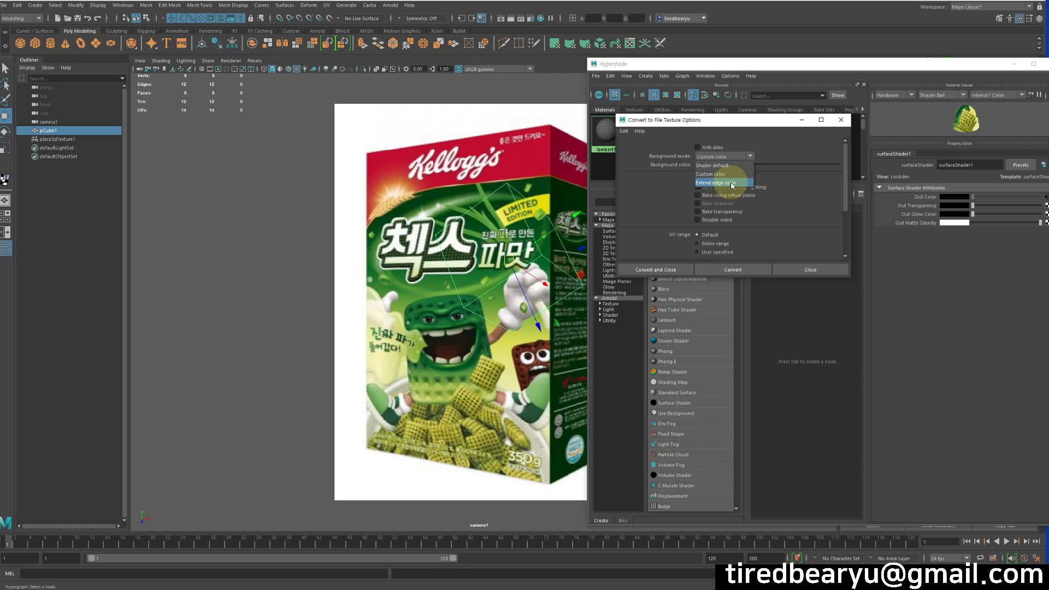
pyautogui.click(732, 184)
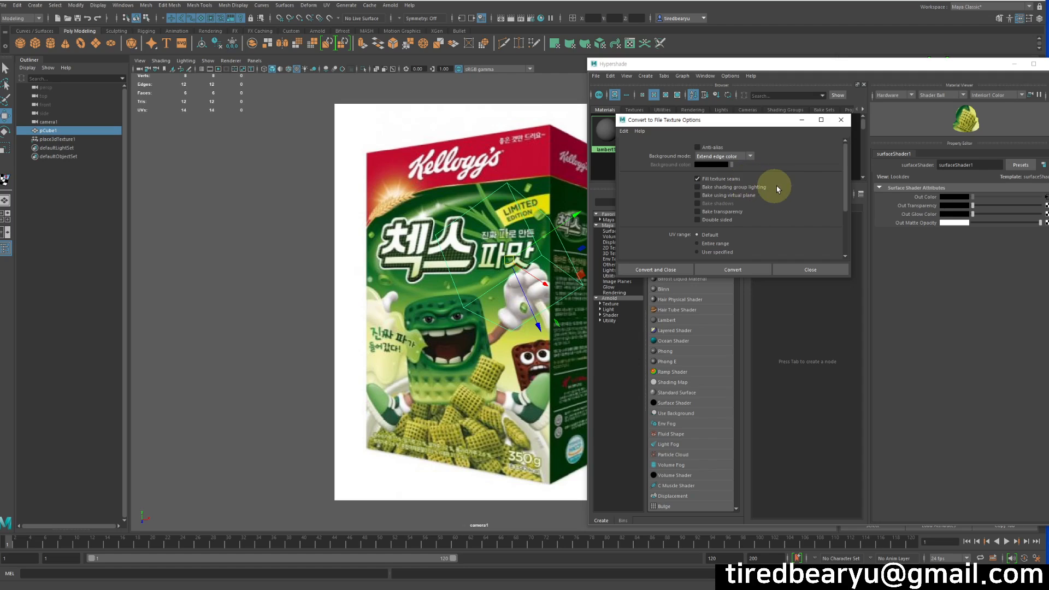
pyautogui.moveTo(845, 188); pyautogui.dragTo(815, 243)
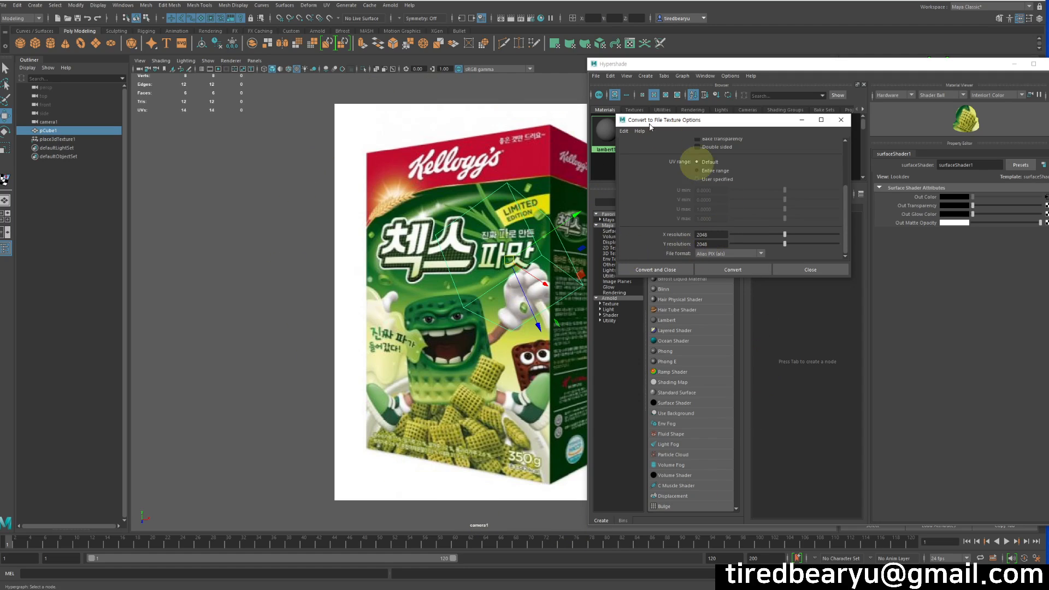
# Keep Alias PIX (als) as the file format, convert the cube's projection to a file texture, and close the conversion options
pyautogui.click(714, 256)
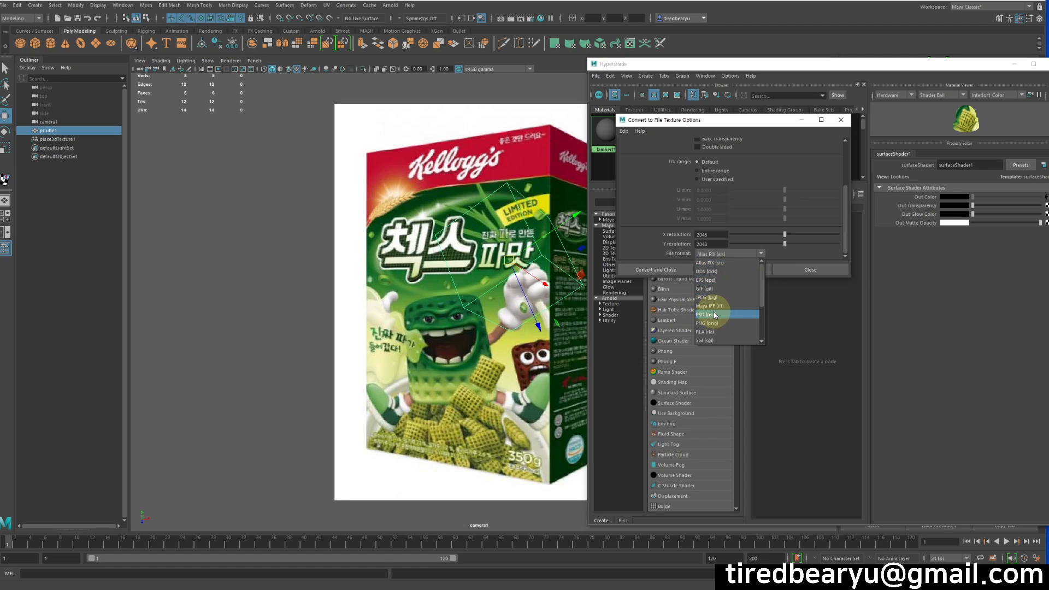
pyautogui.click(747, 251)
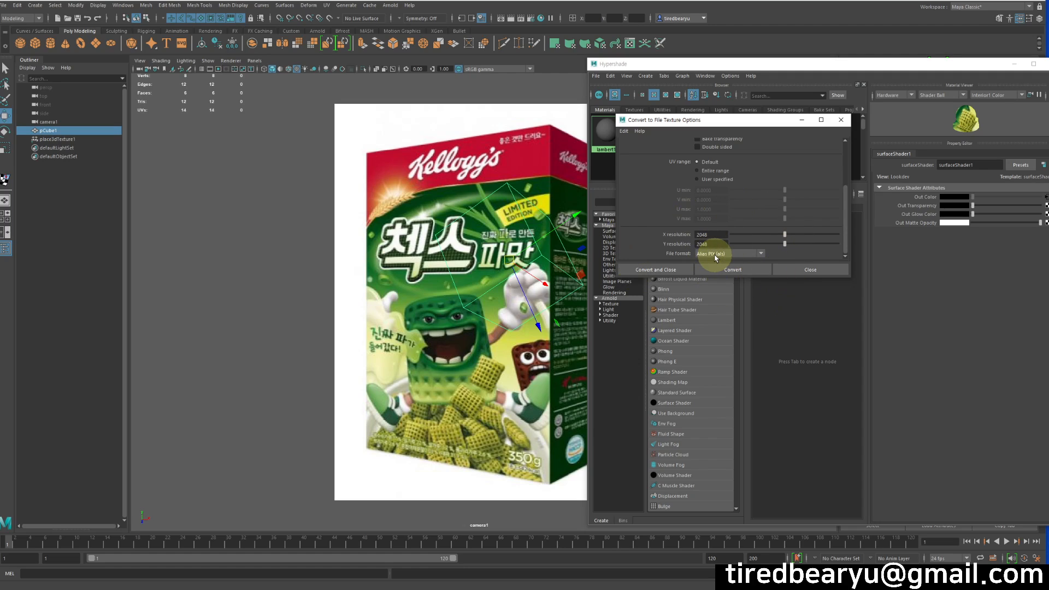
pyautogui.click(664, 269)
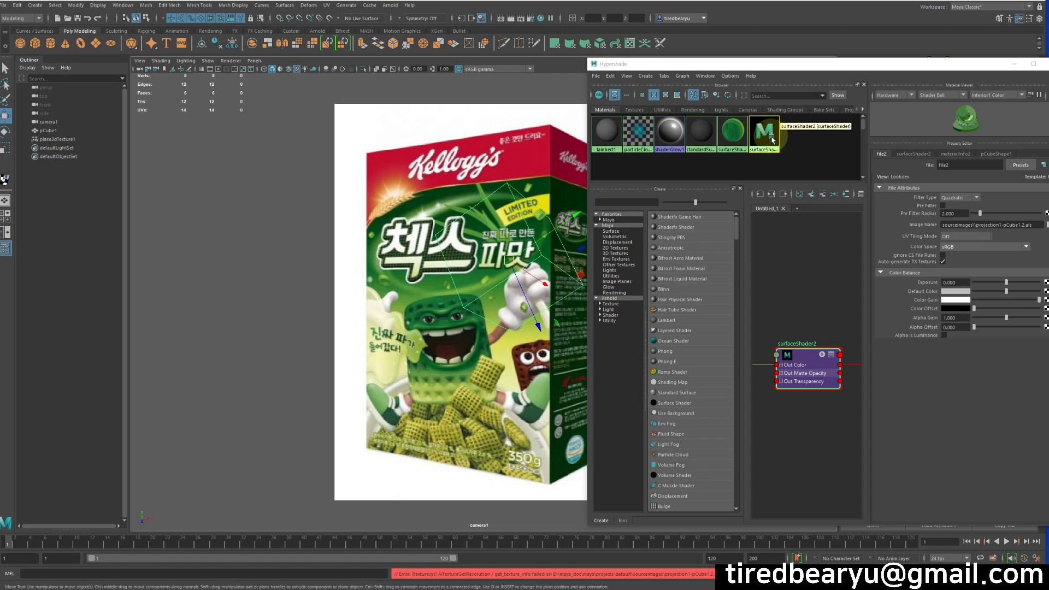
# Inspect the generated surfaceShader2 and select its converted file2 texture among the Hypershade textures
pyautogui.moveTo(773, 132); pyautogui.dragTo(772, 140, button='middle')
pyautogui.click(635, 110)
pyautogui.click(637, 131)
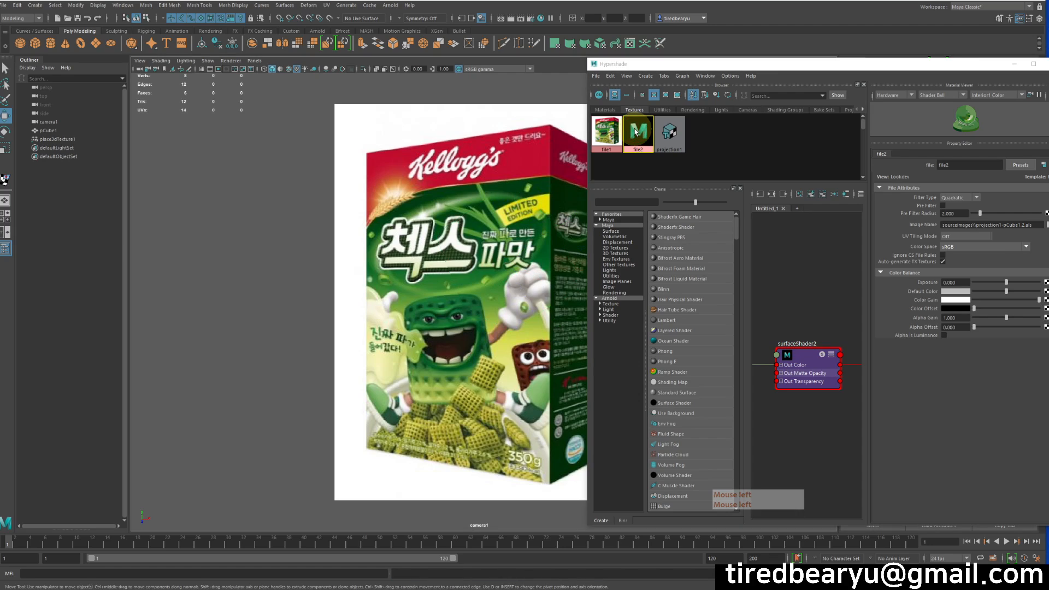
pyautogui.click(960, 131)
pyautogui.click(641, 132)
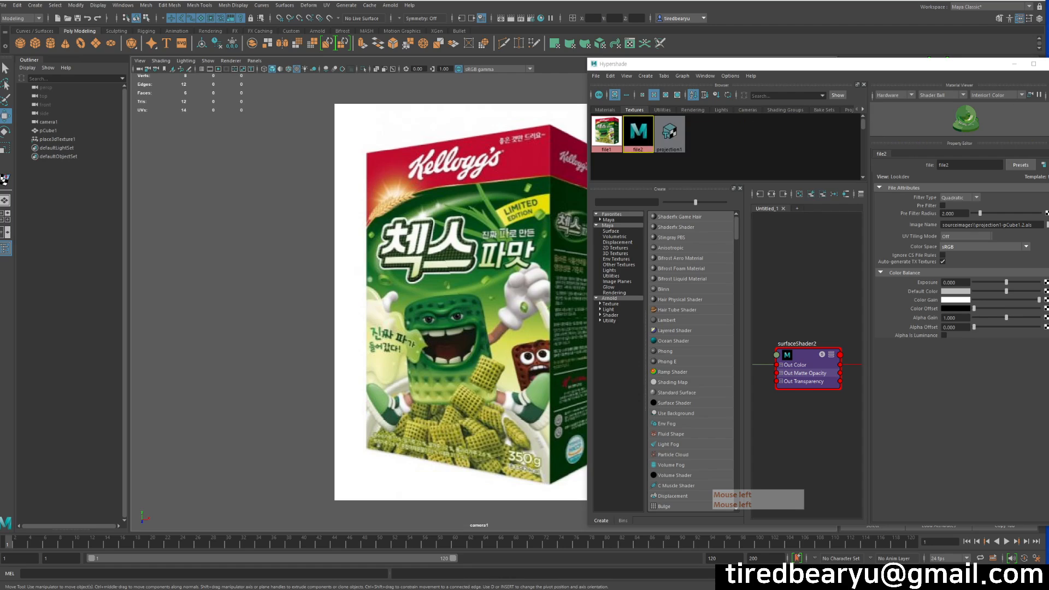
pyautogui.click(1005, 80)
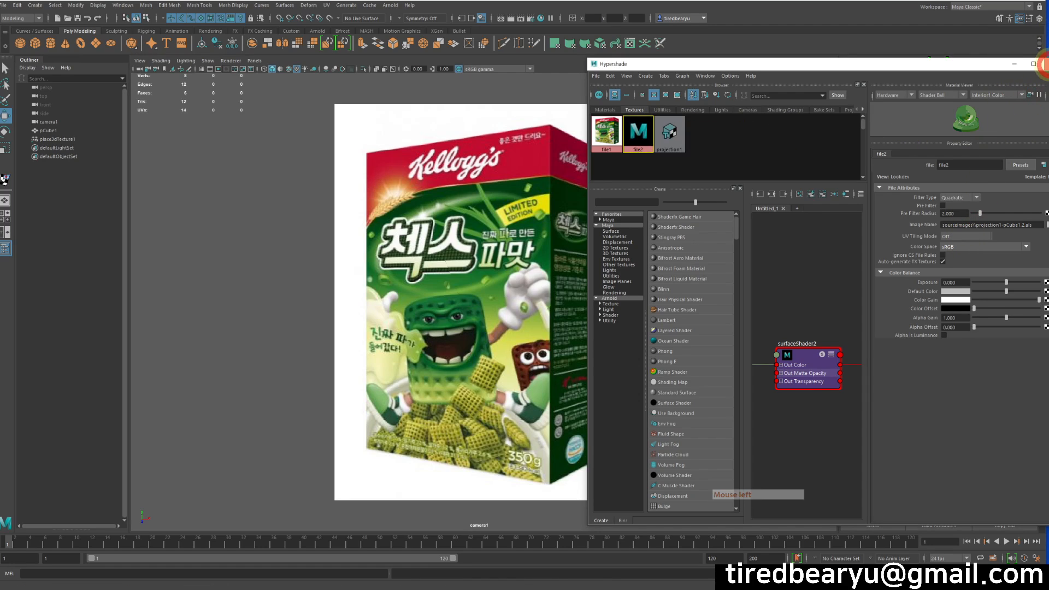
# Close the Hypershade, view file2's converted image projection1-pCube1.2.als at full size, and close the image viewer
pyautogui.click(1042, 64)
pyautogui.click(924, 137)
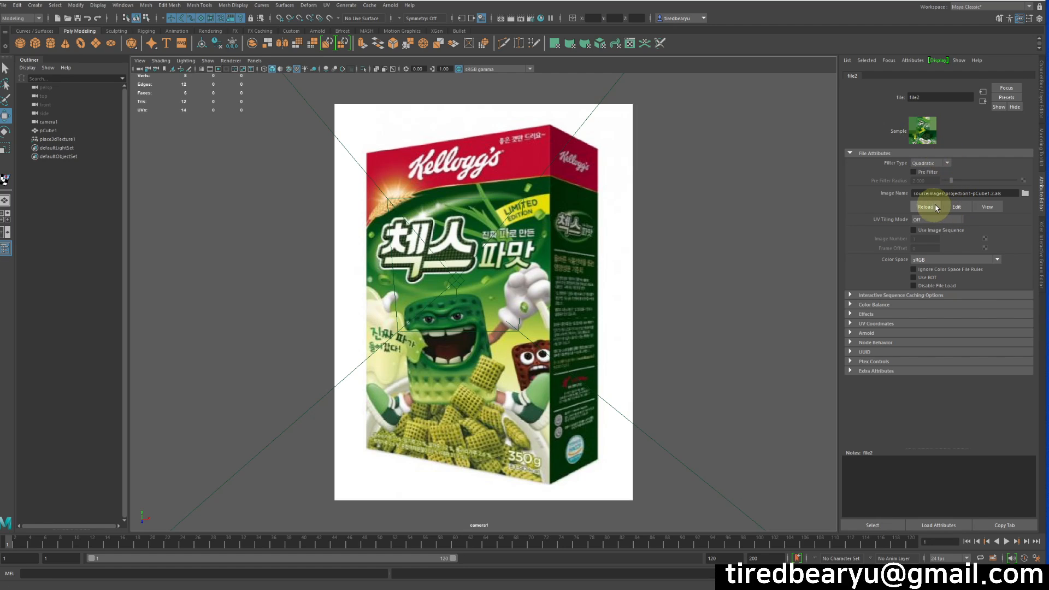
pyautogui.click(987, 207)
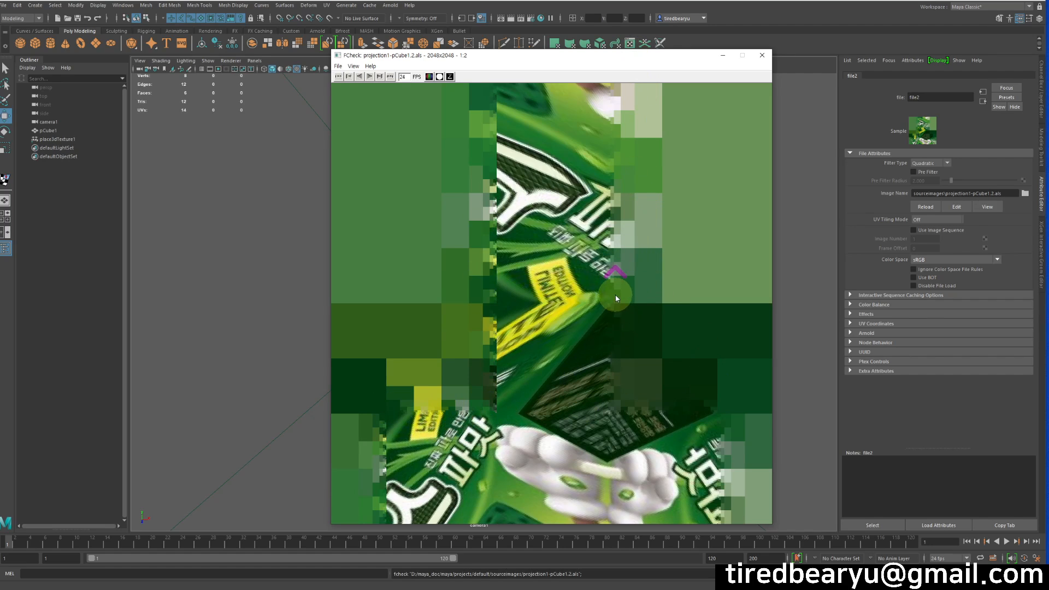
pyautogui.click(762, 56)
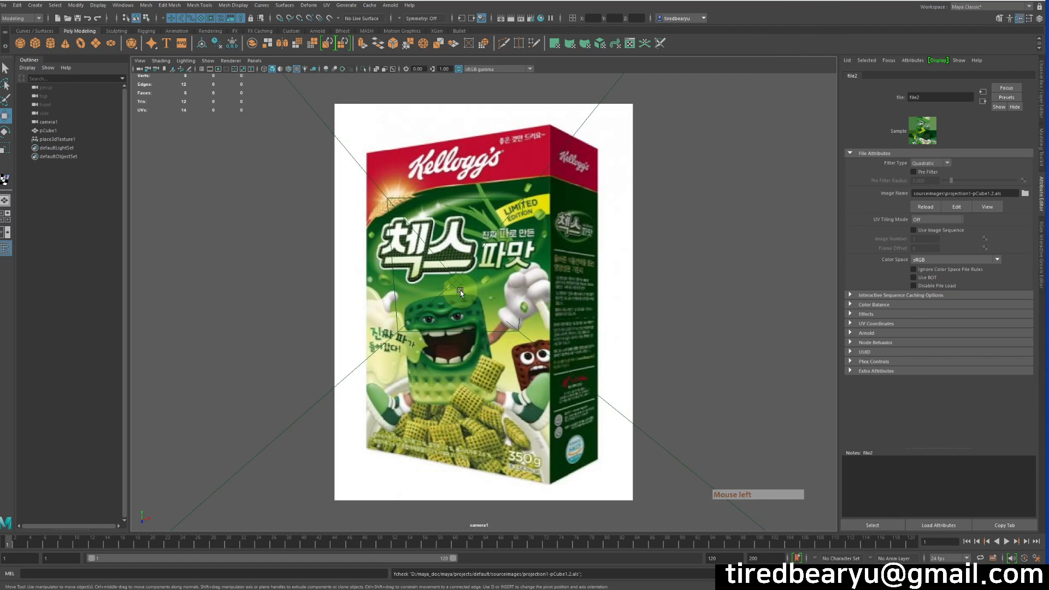
# Select the cube and move it off the cereal box into the empty area beside the box's side face
pyautogui.click(470, 237)
pyautogui.moveTo(519, 258); pyautogui.dragTo(708, 210)
pyautogui.press('e')
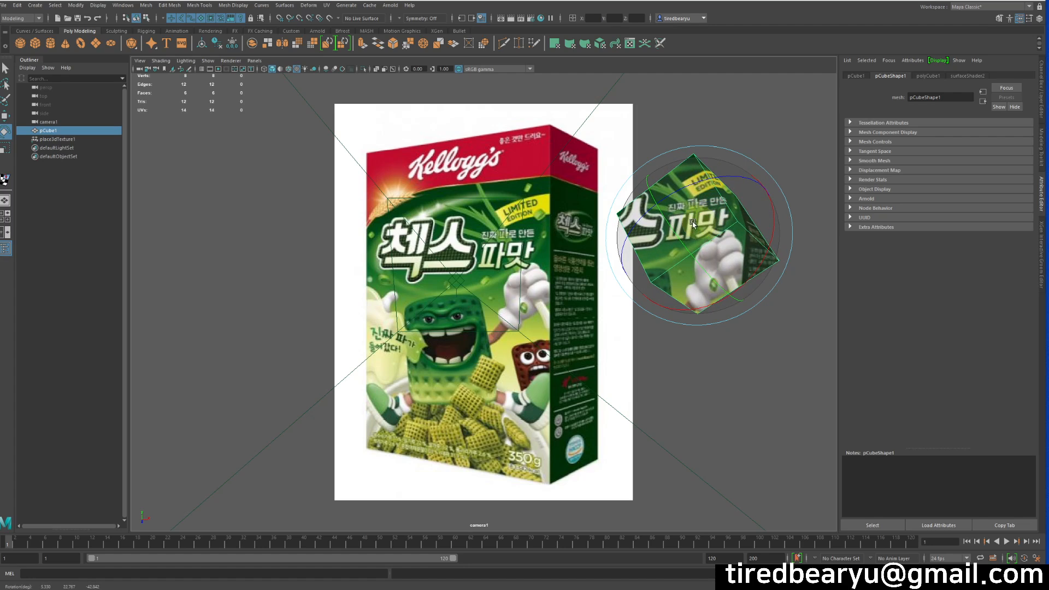
pyautogui.press('w')
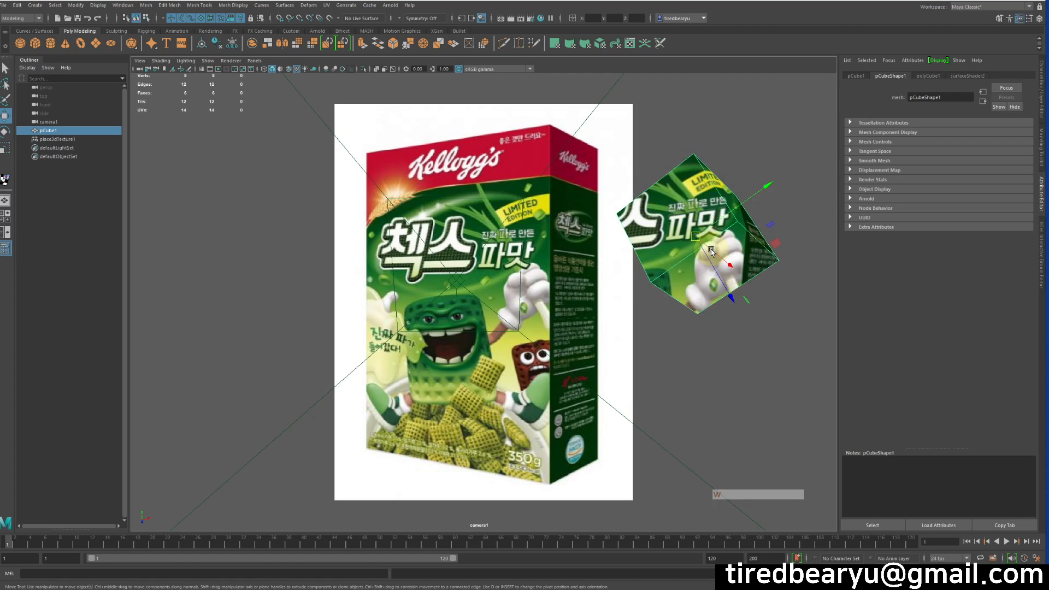
pyautogui.moveTo(711, 250); pyautogui.dragTo(638, 238, button='middle')
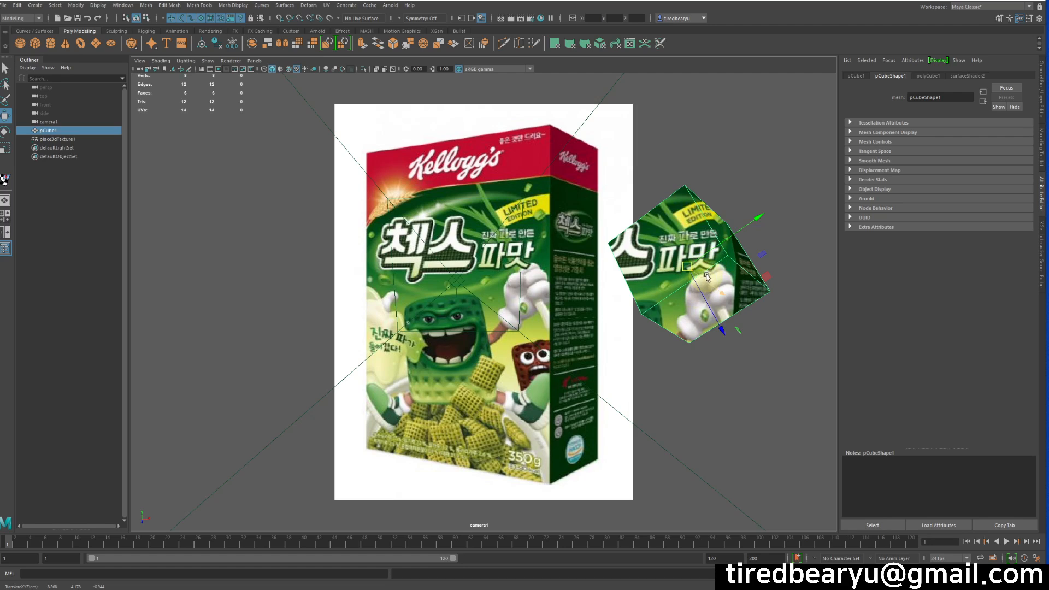
# Rotate the cube freely beside the box to check the converted texture on its other faces
pyautogui.press('e')
pyautogui.moveTo(727, 255)
pyautogui.mouseDown()
pyautogui.moveTo(752, 278)
pyautogui.moveTo(686, 293)
pyautogui.moveTo(764, 228)
pyautogui.moveTo(710, 262)
pyautogui.moveTo(703, 285)
pyautogui.moveTo(778, 182)
pyautogui.moveTo(745, 198)
pyautogui.moveTo(724, 237)
pyautogui.mouseUp()
pyautogui.press('a')
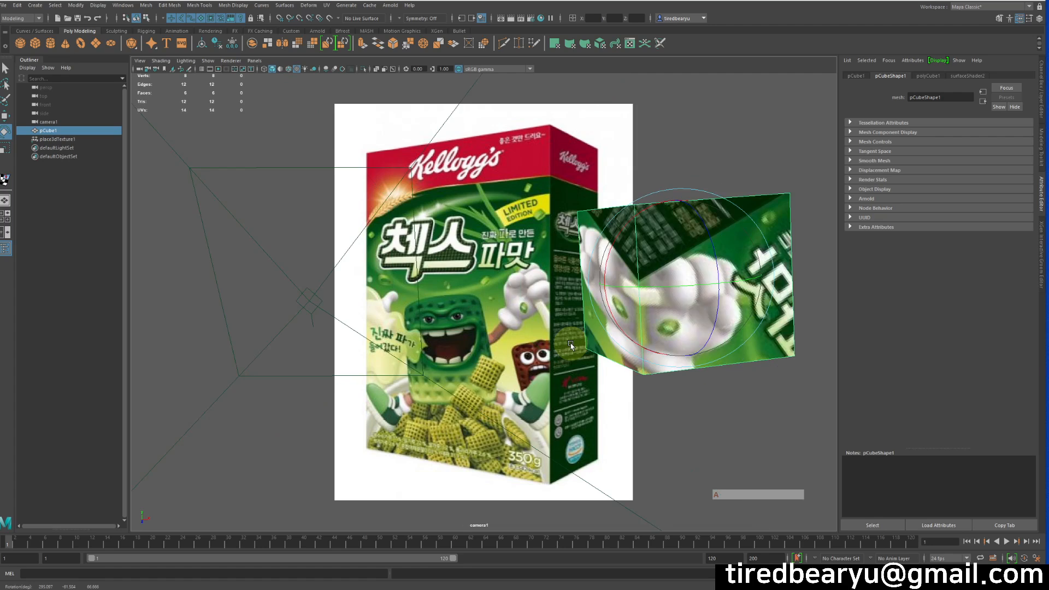